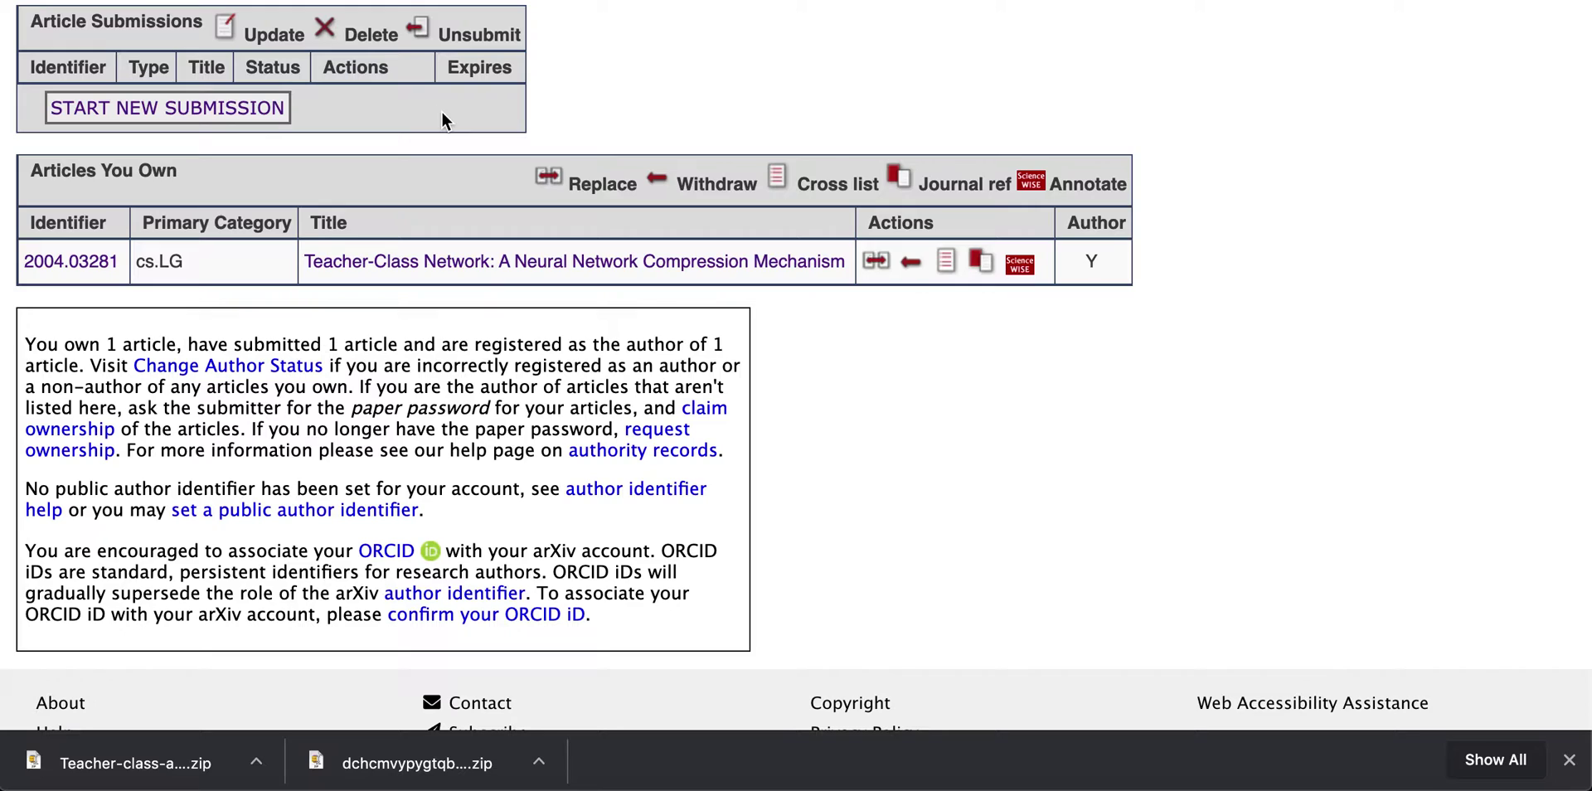
Start a new article submission and certify that the contact information is correct.
{"action": "left_click", "coordinate": [222, 114]}
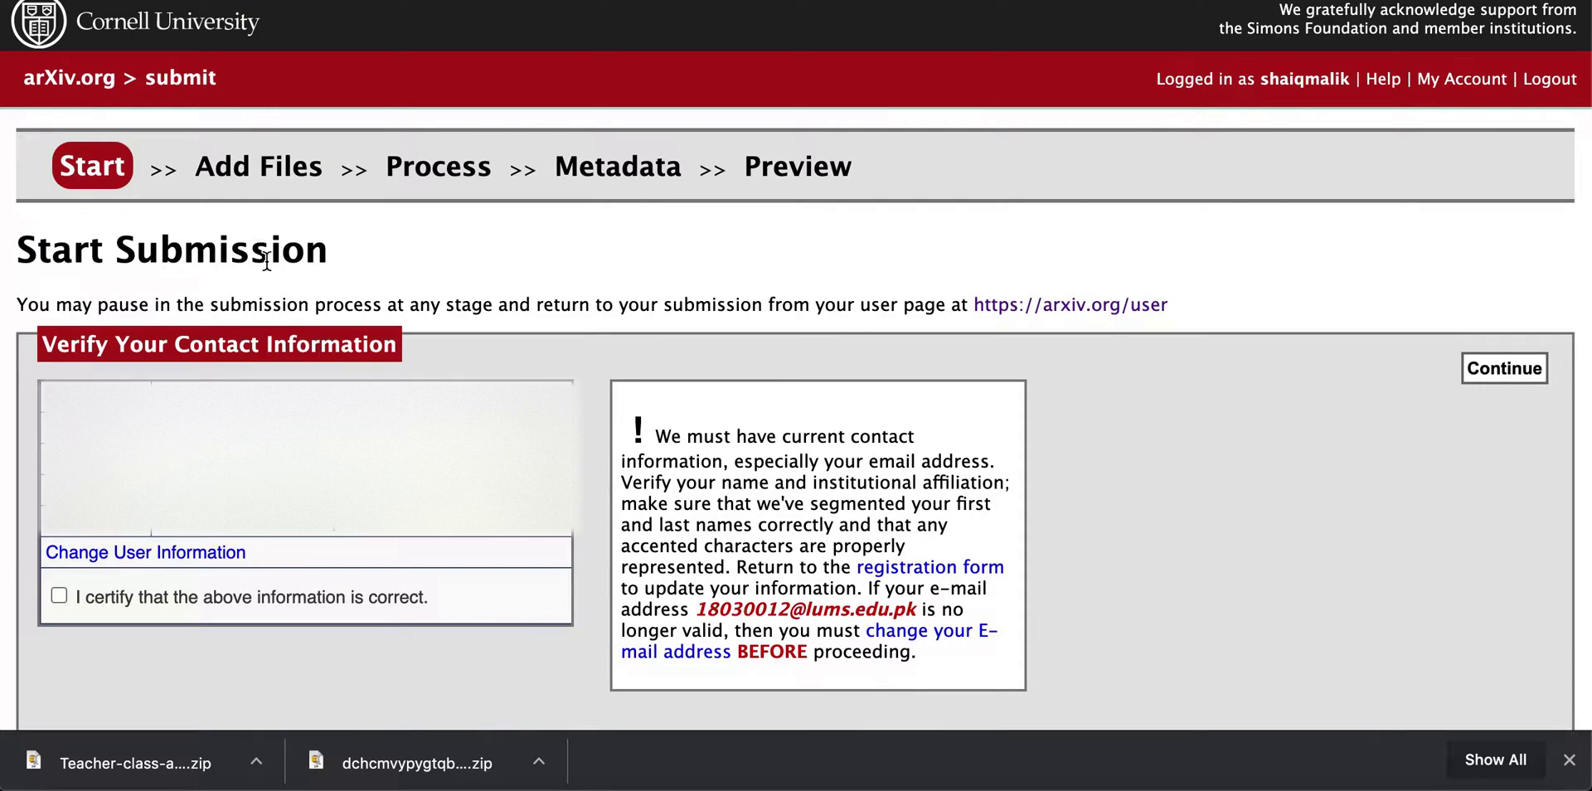
{"action": "scroll", "coordinate": [265, 253], "scroll_direction": "down", "scroll_amount": 3}
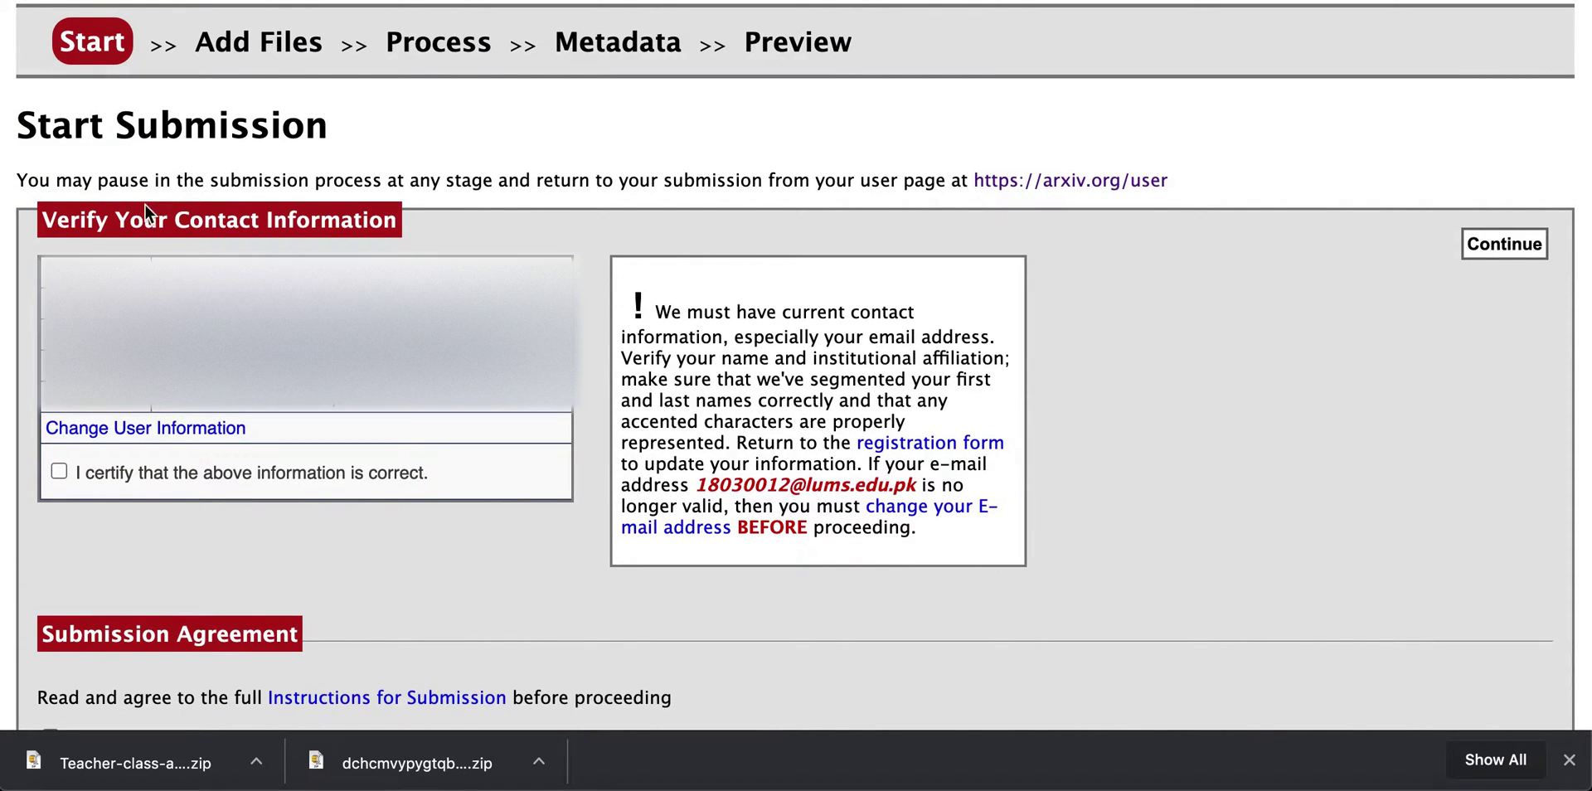
{"action": "scroll", "coordinate": [794, 356], "scroll_direction": "down", "scroll_amount": 1}
{"action": "scroll", "coordinate": [219, 335], "scroll_direction": "down", "scroll_amount": 2}
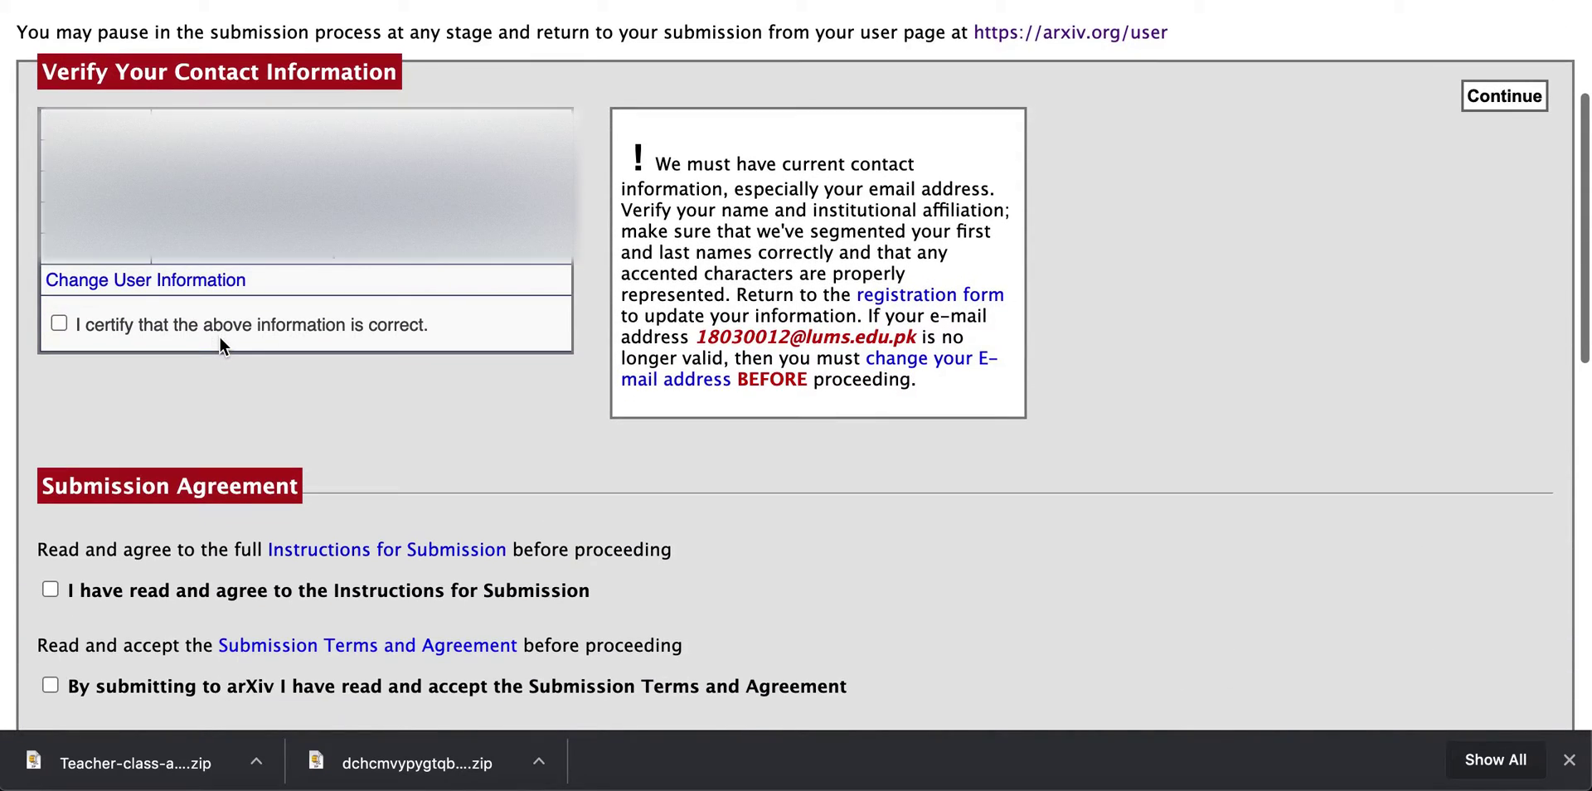
{"action": "left_click", "coordinate": [60, 323]}
Agree to the Instructions for Submission and accept the Submission Terms and Agreement.
{"action": "scroll", "coordinate": [177, 378], "scroll_direction": "down", "scroll_amount": 6}
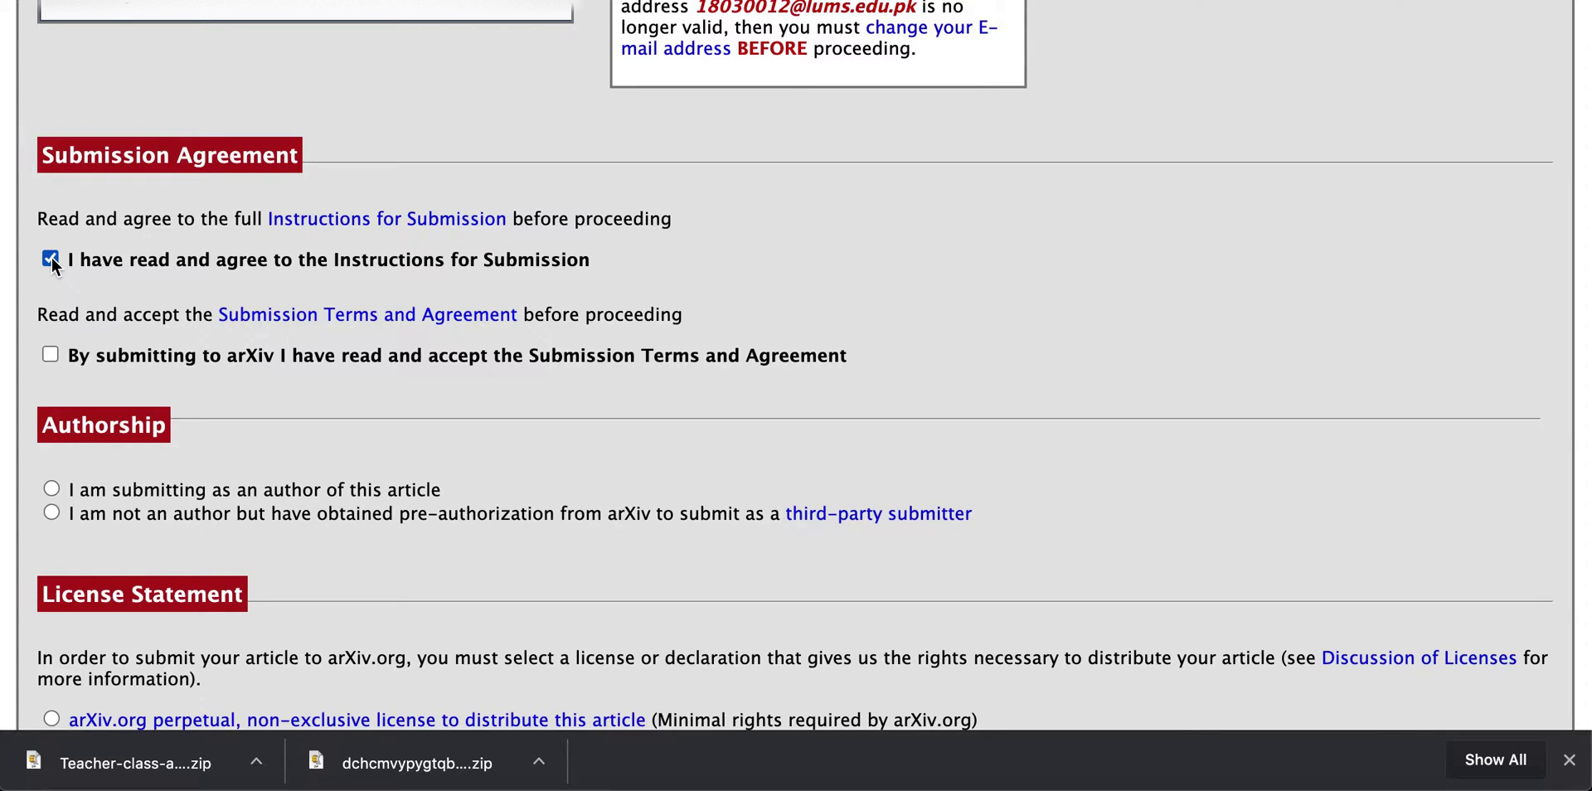
{"action": "left_click", "coordinate": [50, 355]}
Declare the submission as an author of the article and select the arXiv.org perpetual, non-exclusive license.
{"action": "scroll", "coordinate": [280, 543], "scroll_direction": "down", "scroll_amount": 20}
{"action": "left_click", "coordinate": [307, 655]}
{"action": "scroll", "coordinate": [452, 408], "scroll_direction": "down", "scroll_amount": 3}
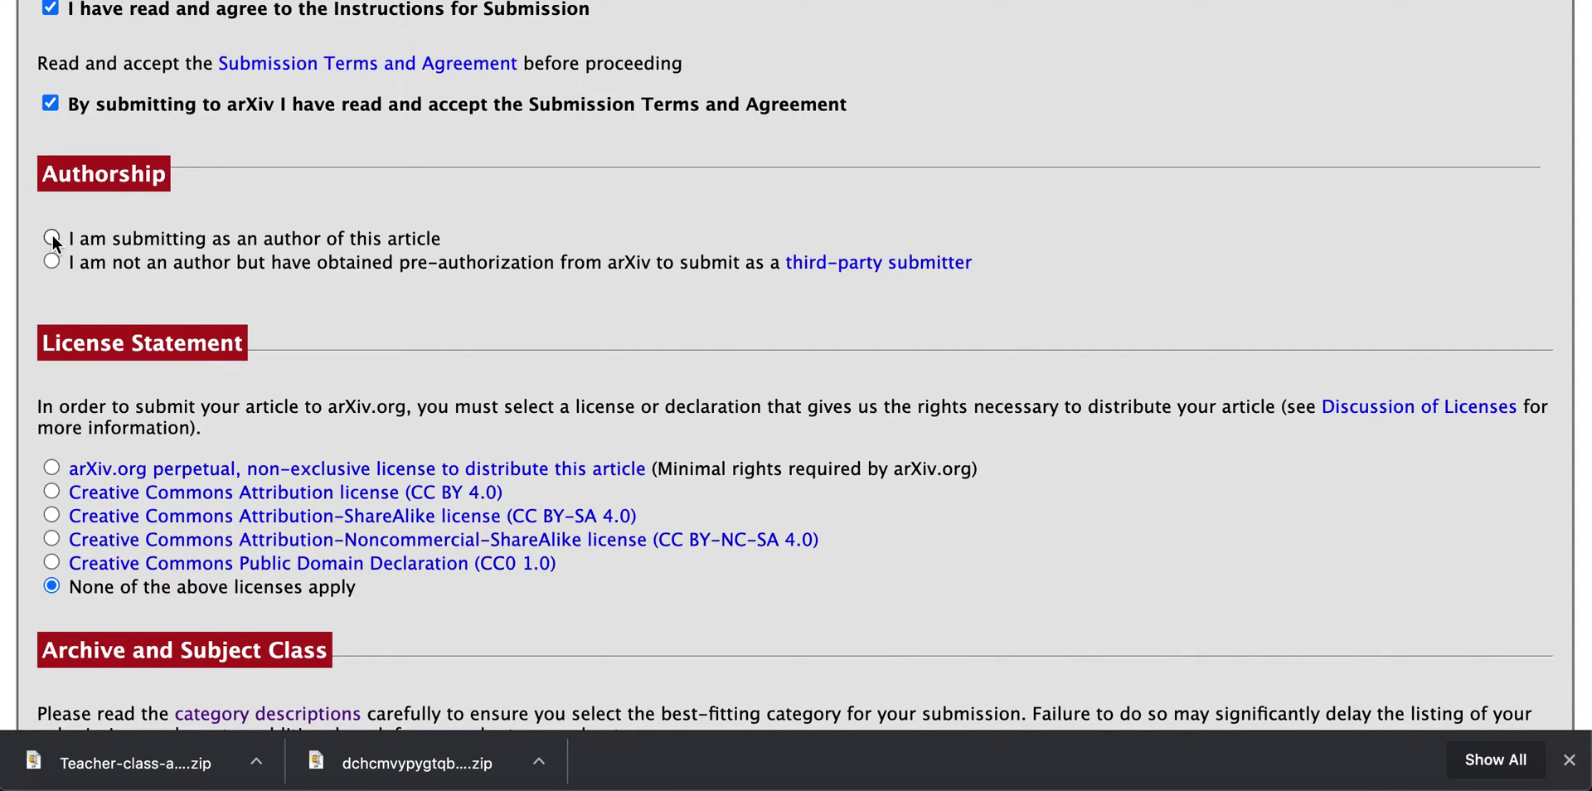
{"action": "scroll", "coordinate": [174, 282], "scroll_direction": "down", "scroll_amount": 5}
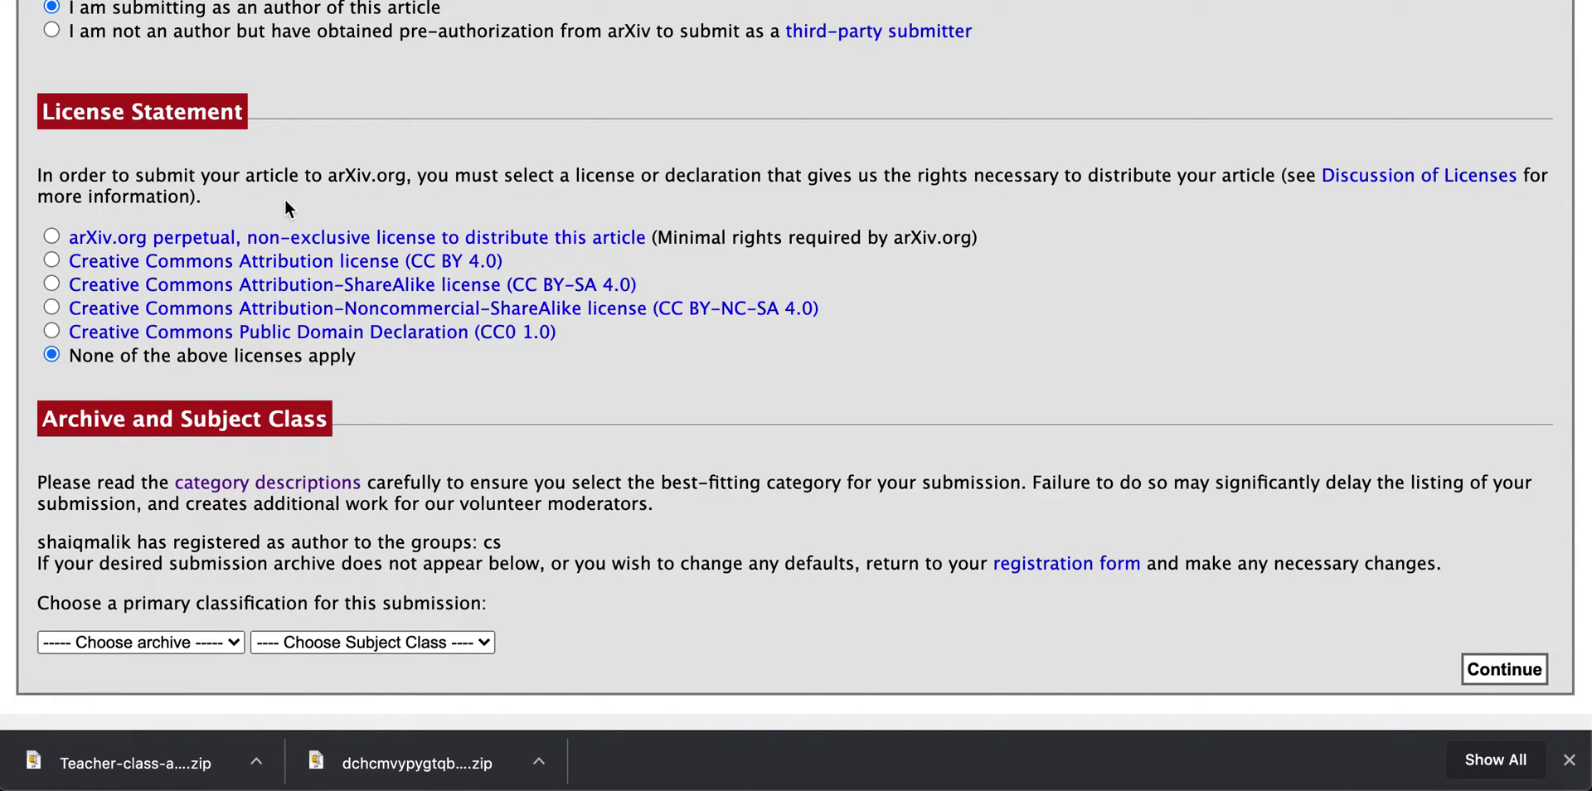
{"action": "left_click", "coordinate": [53, 236]}
{"action": "scroll", "coordinate": [250, 419], "scroll_direction": "down", "scroll_amount": 4}
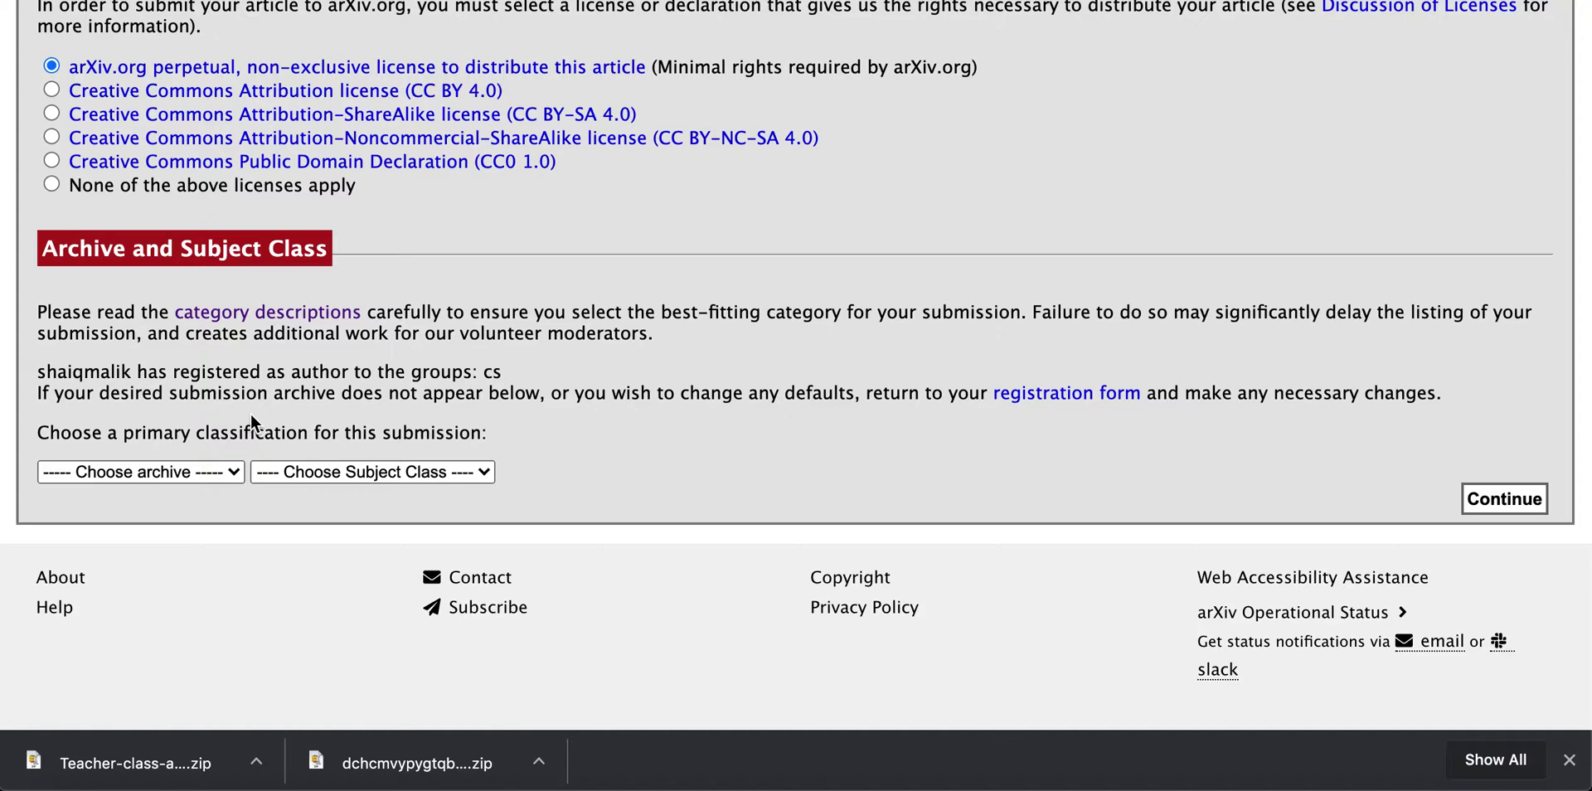
Set the primary classification to Computer Science, Artificial Intelligence, and continue to the file upload stage.
{"action": "left_click", "coordinate": [203, 471]}
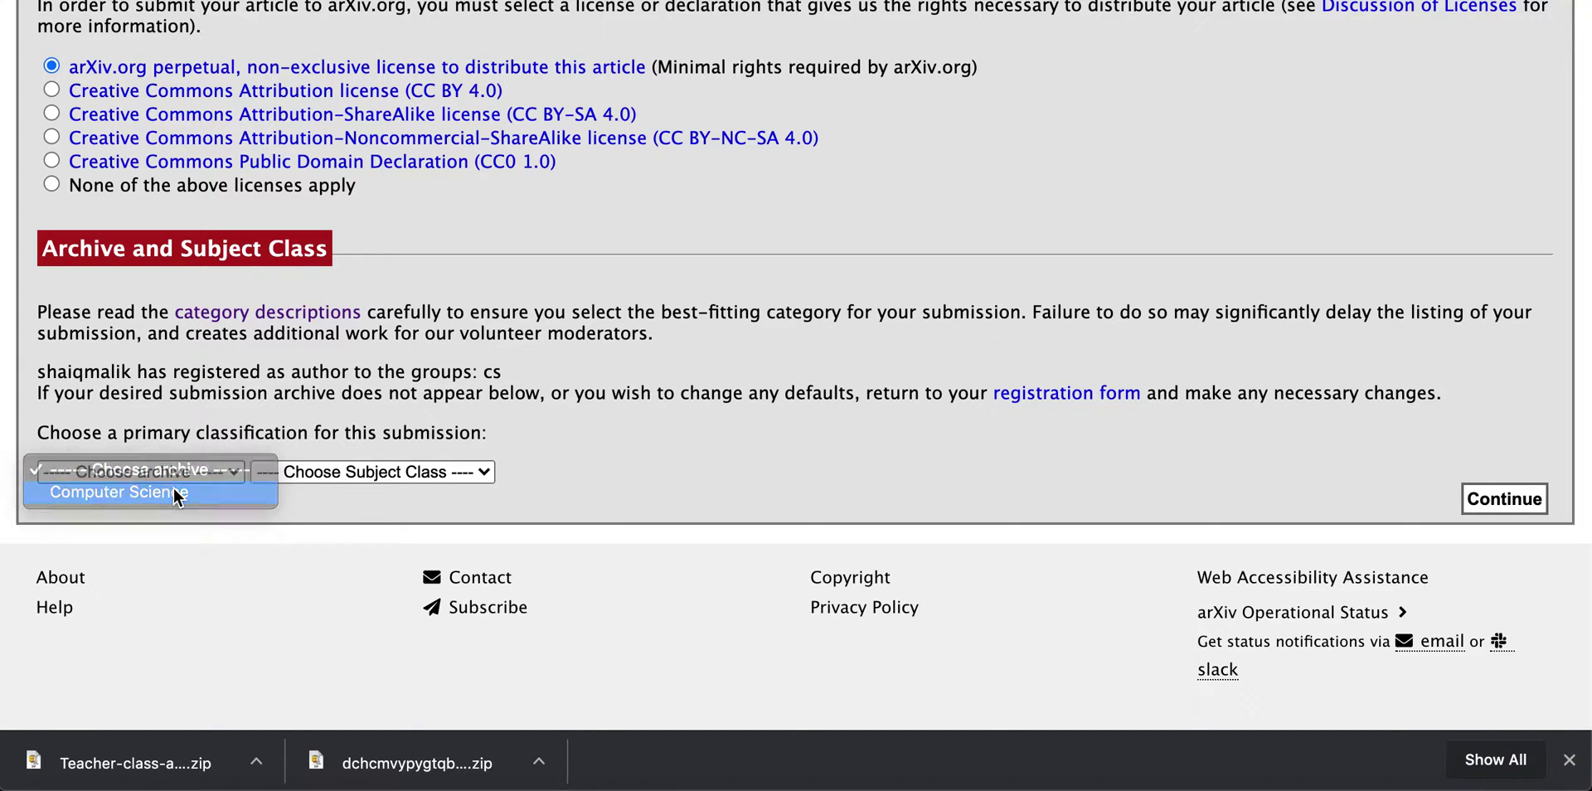
{"action": "left_click", "coordinate": [173, 491]}
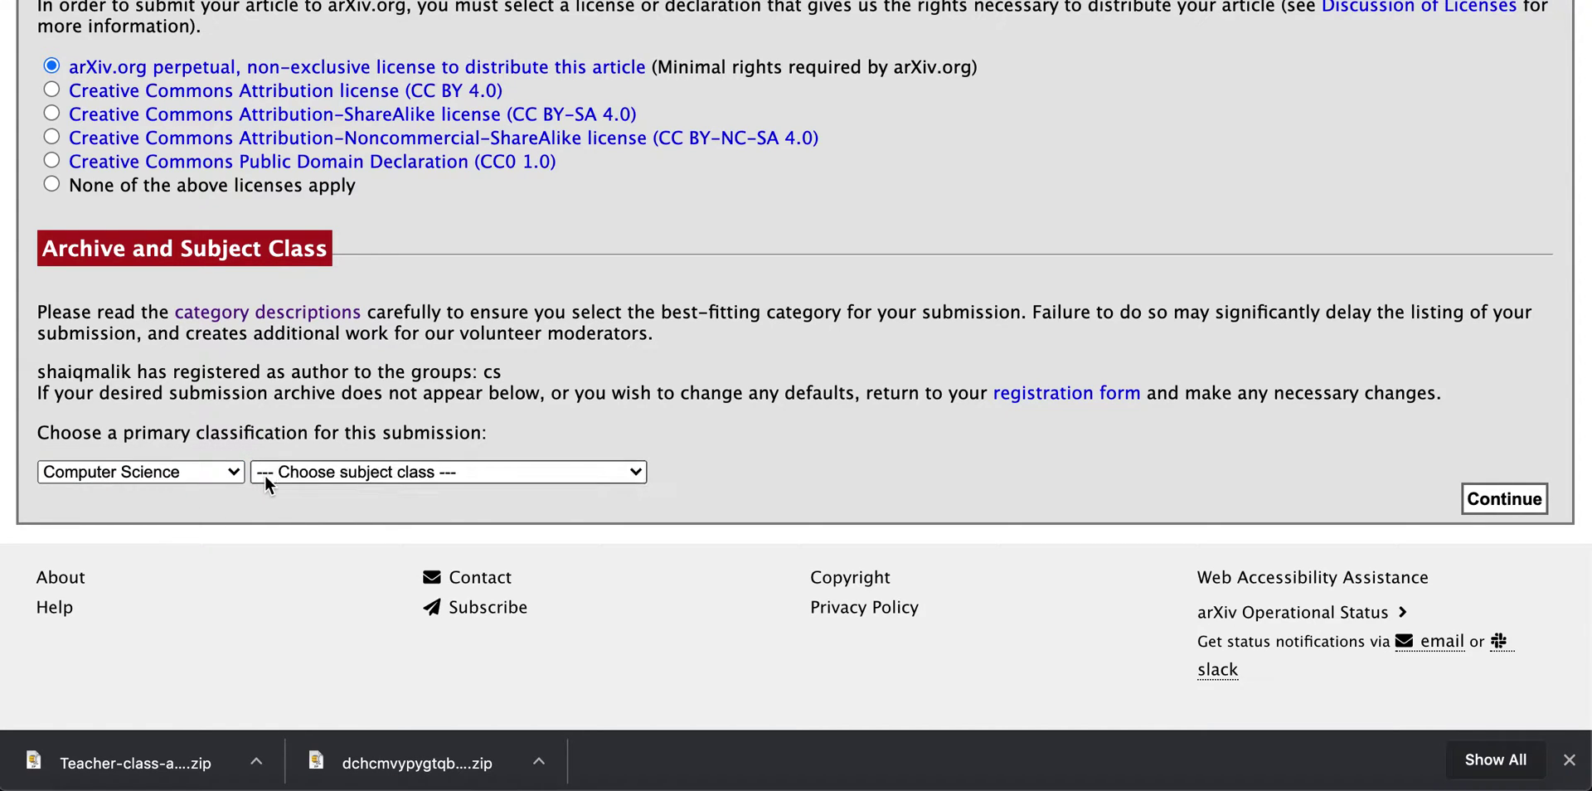
{"action": "left_click", "coordinate": [305, 475]}
{"action": "left_click", "coordinate": [325, 478]}
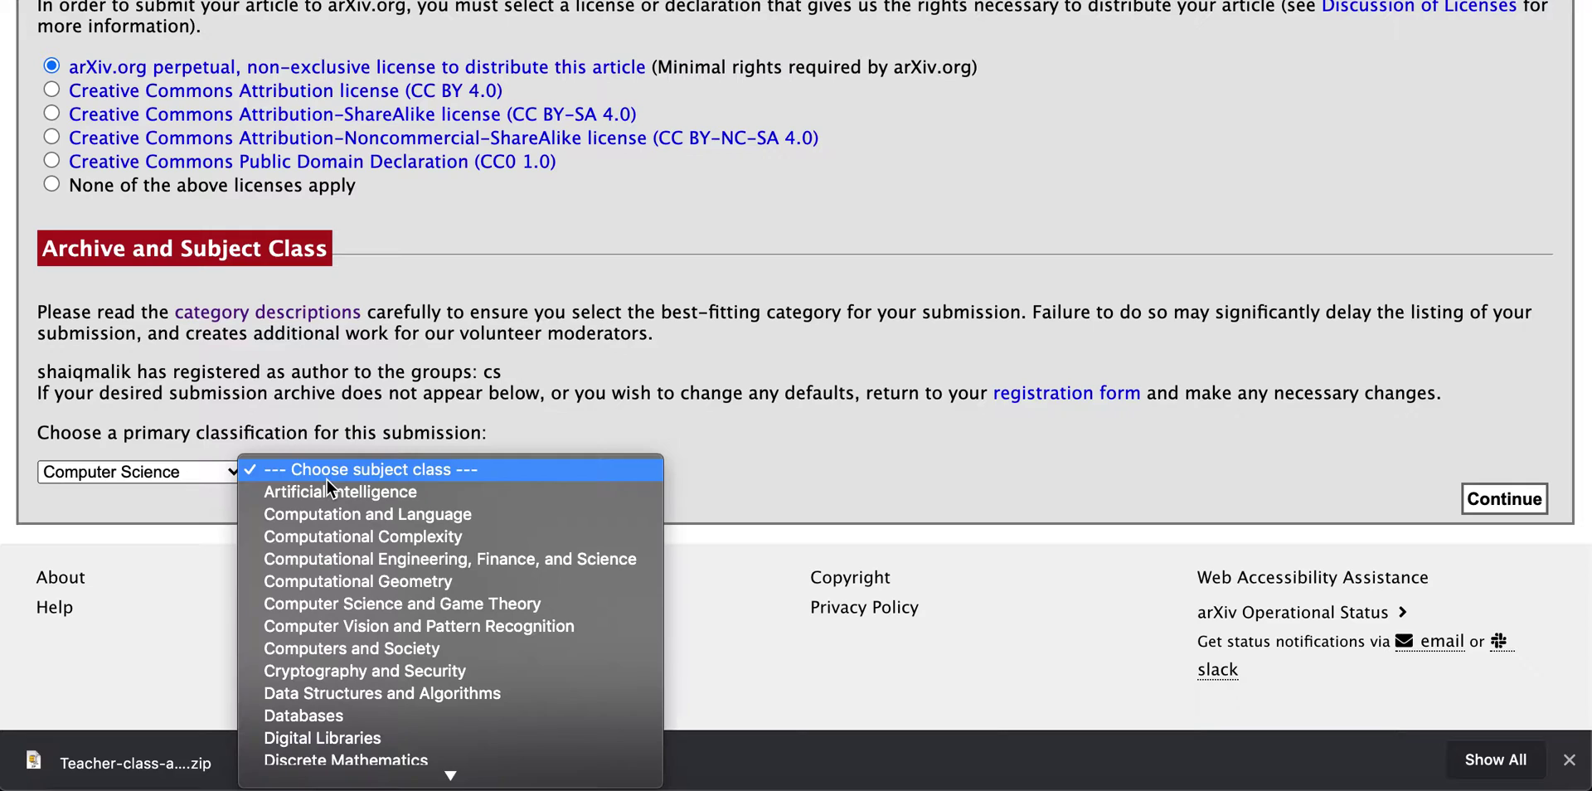
{"action": "left_click", "coordinate": [347, 493]}
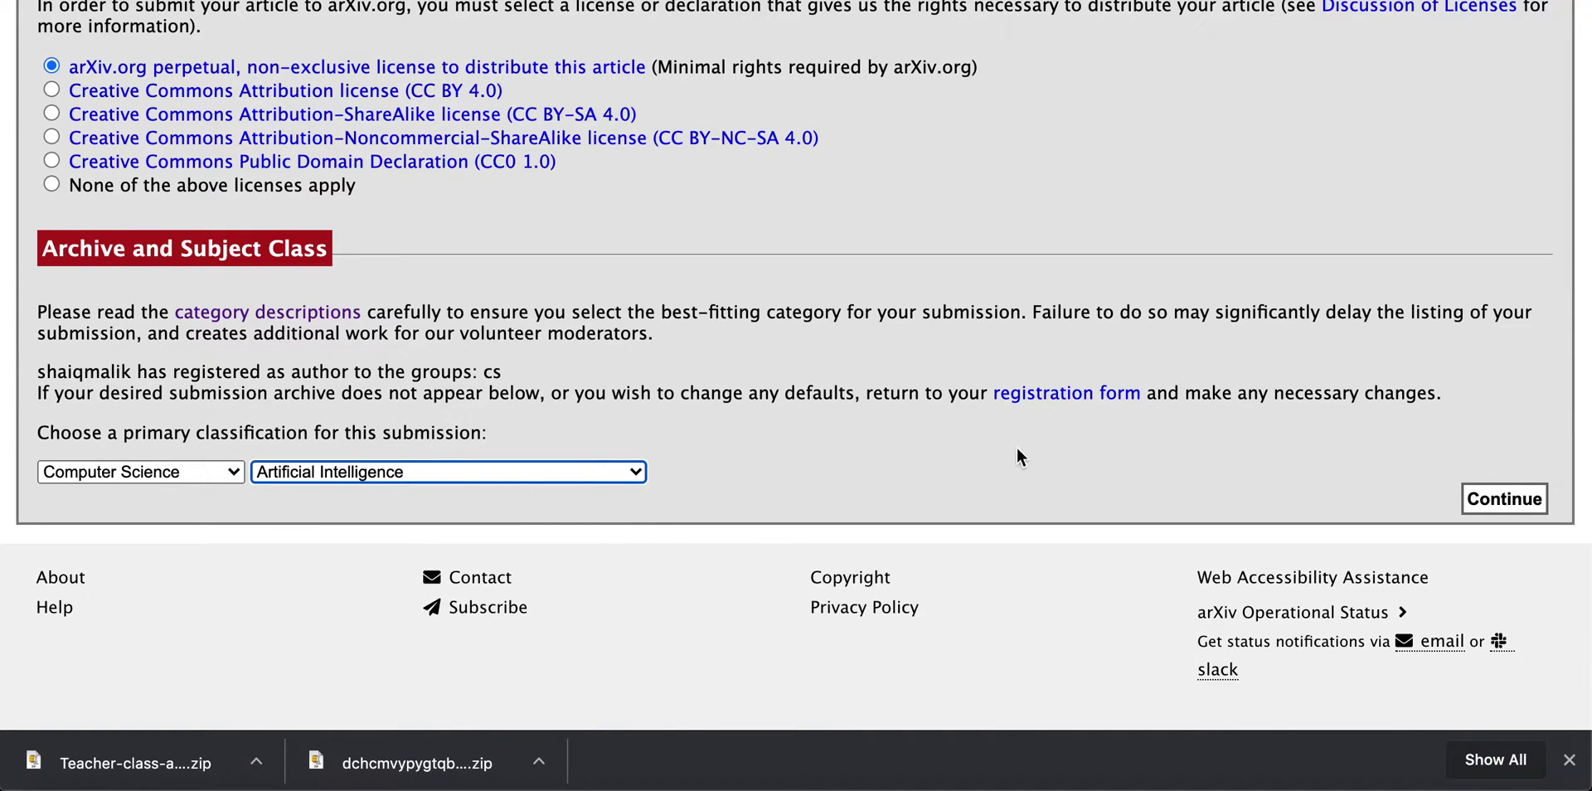
{"action": "left_click", "coordinate": [1526, 496]}
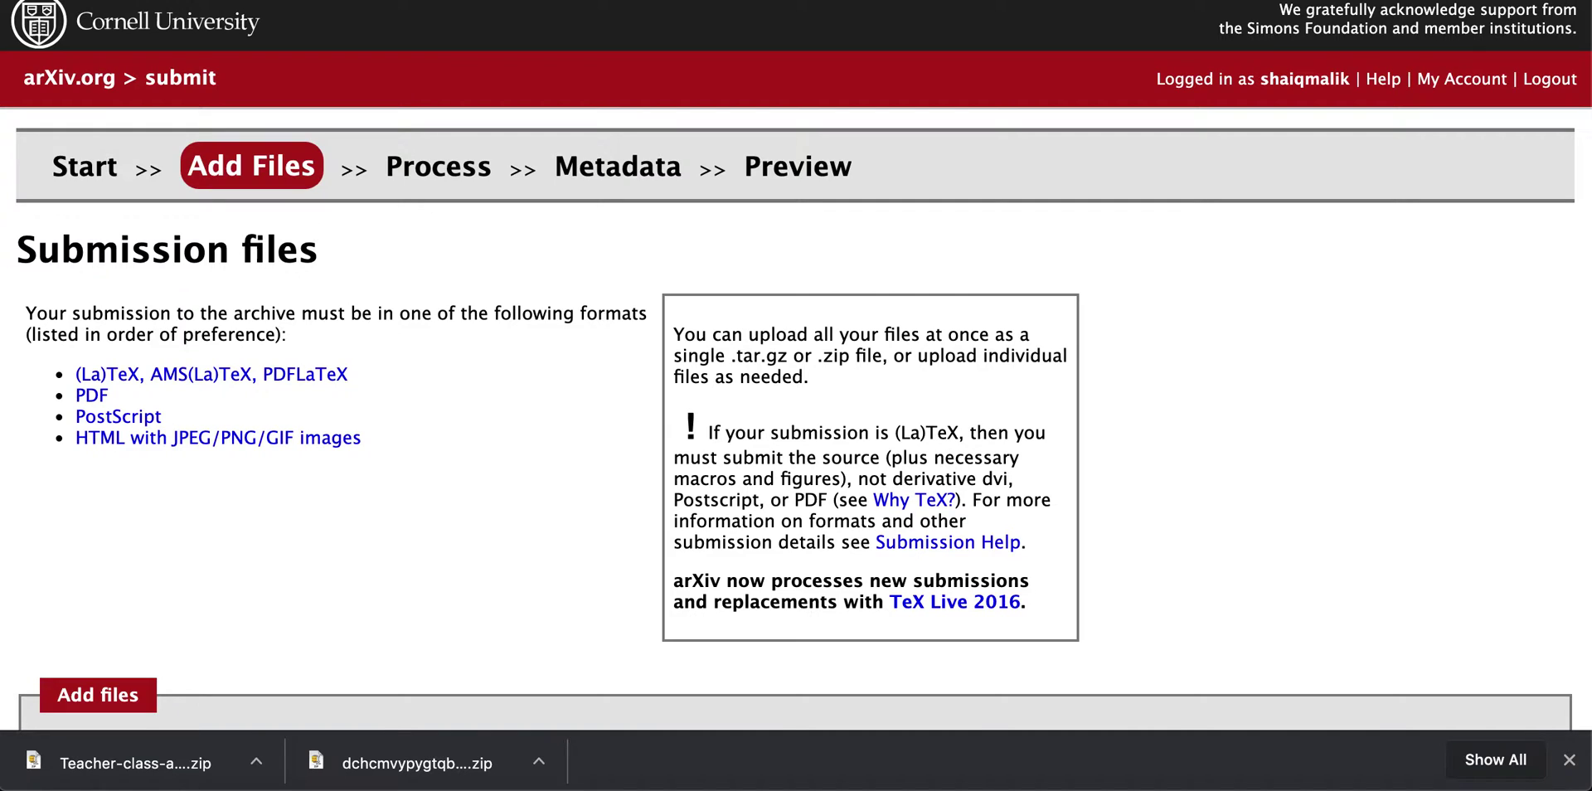
Switch to the Overleaf project, view its arXiv submission and download options, and return to the arXiv submission.
{"action": "key", "text": "ctrl+Tab"}
{"action": "scroll", "coordinate": [526, 326], "scroll_direction": "down", "scroll_amount": 7}
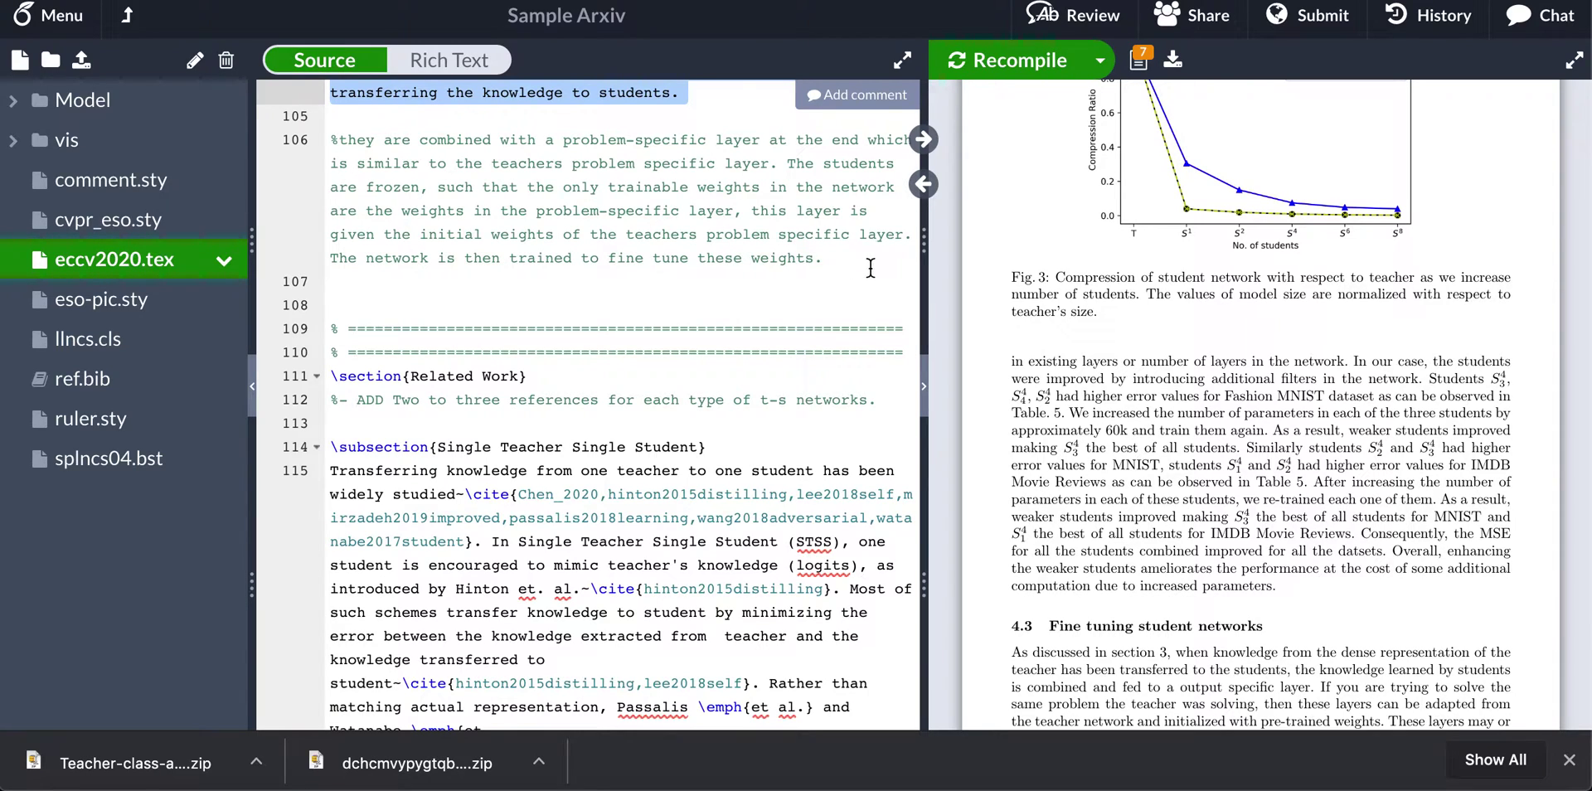
{"action": "left_click", "coordinate": [841, 262]}
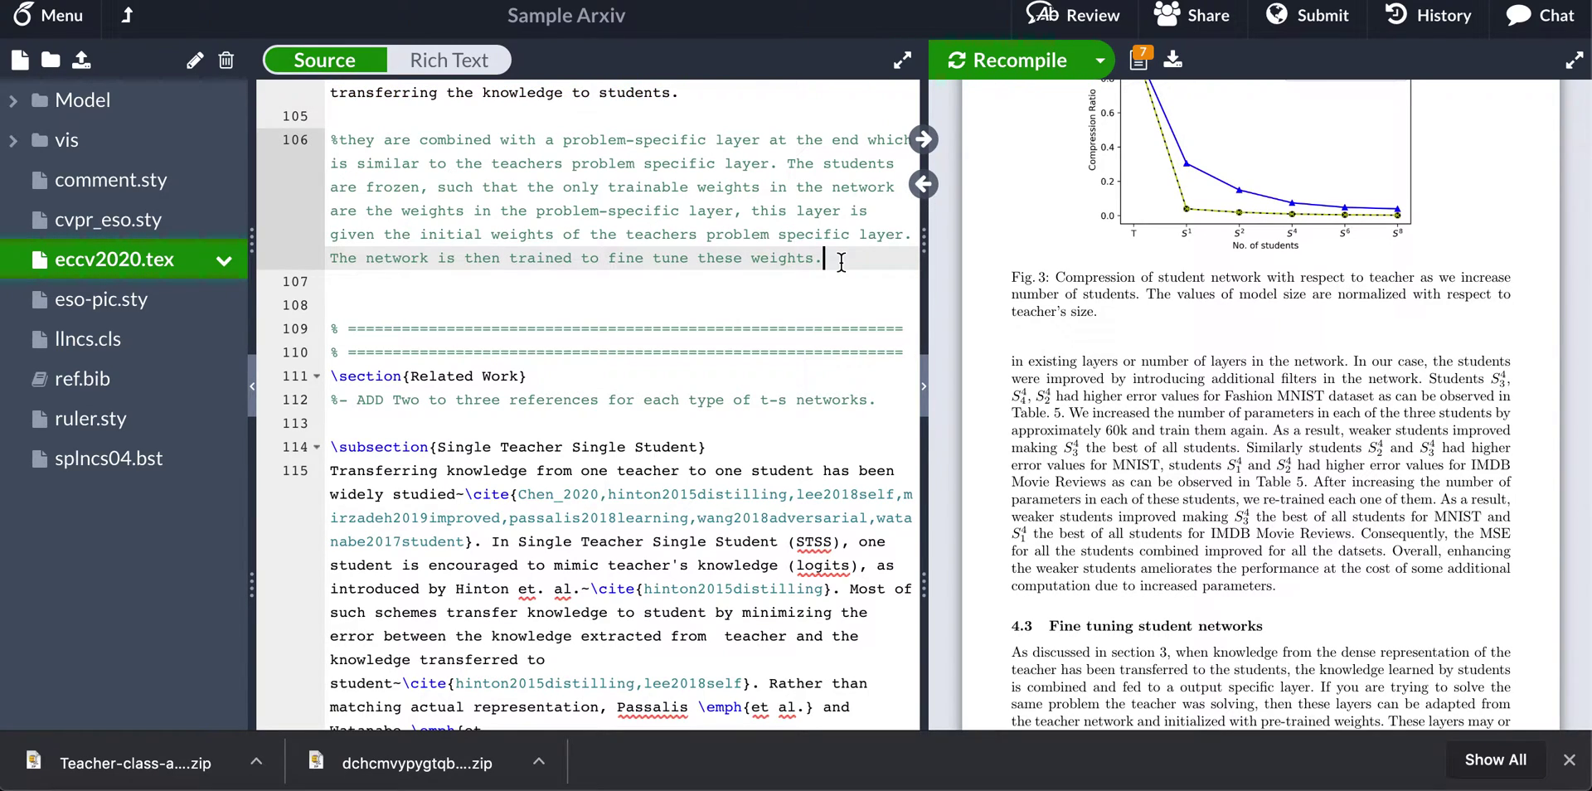
{"action": "left_click", "coordinate": [1300, 16]}
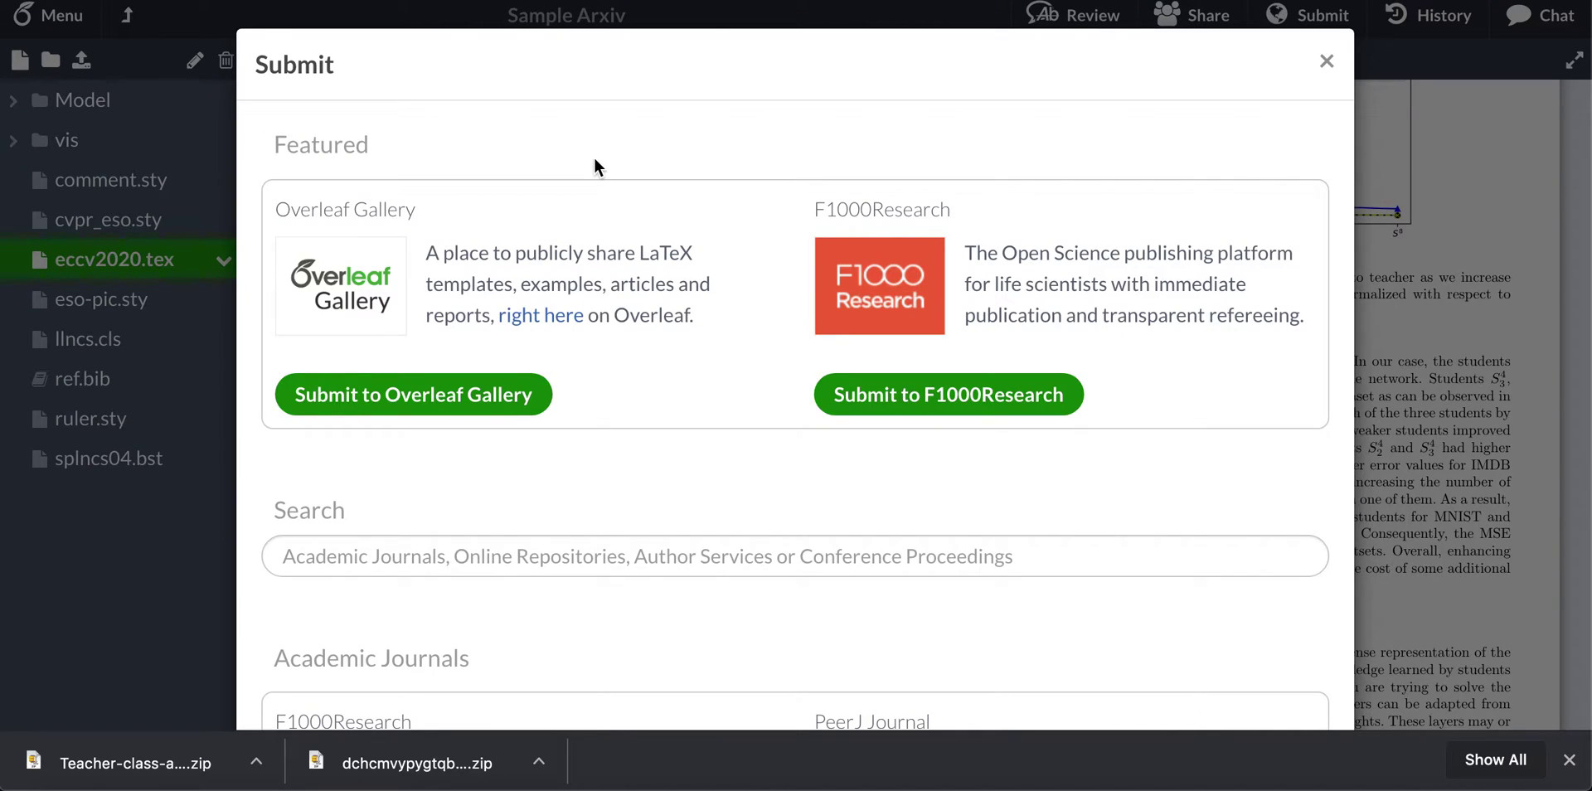
{"action": "scroll", "coordinate": [593, 157], "scroll_direction": "down", "scroll_amount": 6}
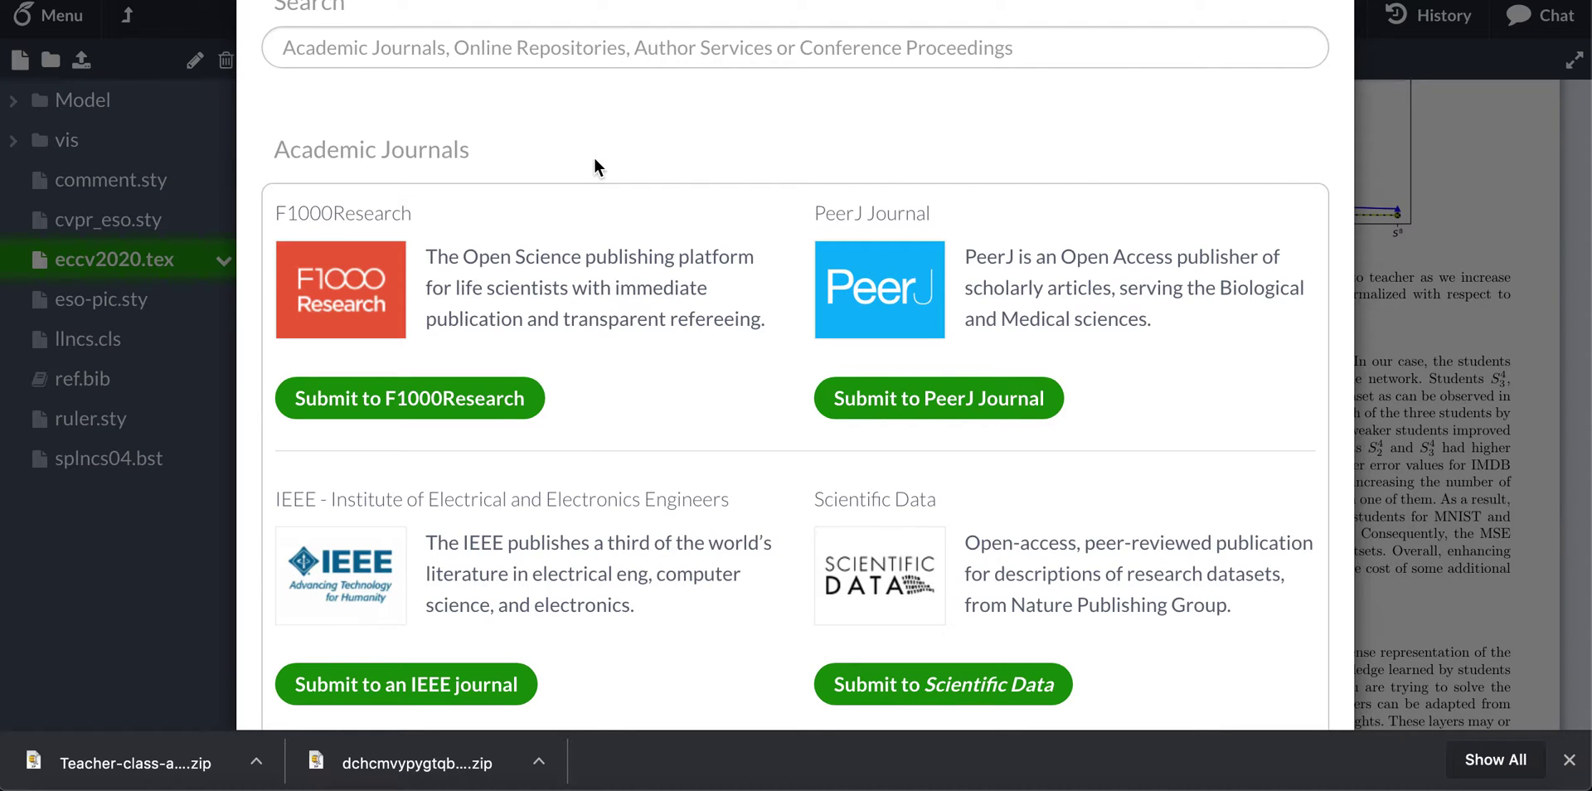
{"action": "scroll", "coordinate": [594, 166], "scroll_direction": "down", "scroll_amount": 8}
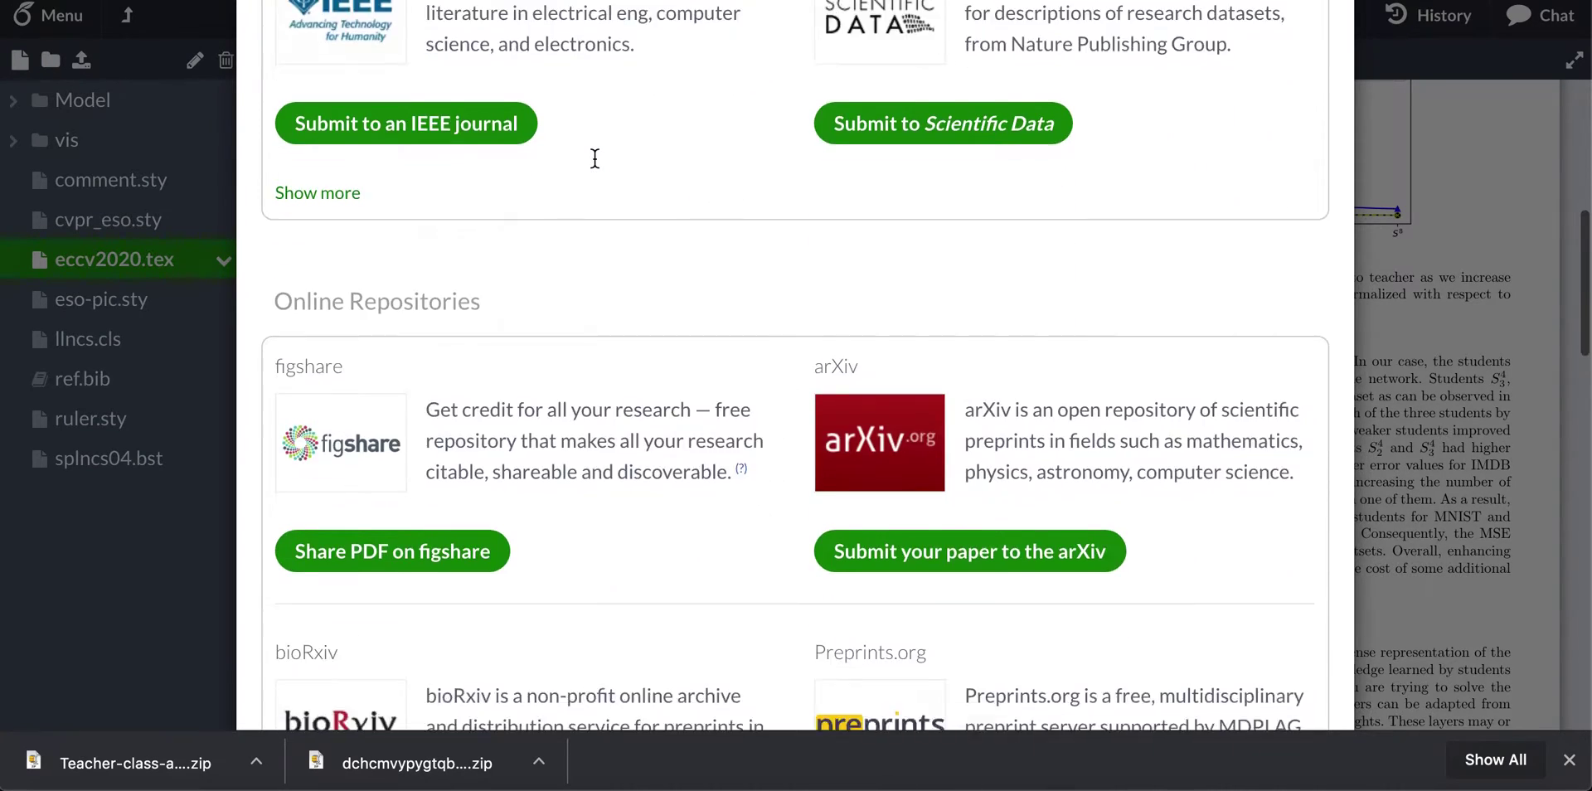
{"action": "scroll", "coordinate": [765, 265], "scroll_direction": "down", "scroll_amount": 1}
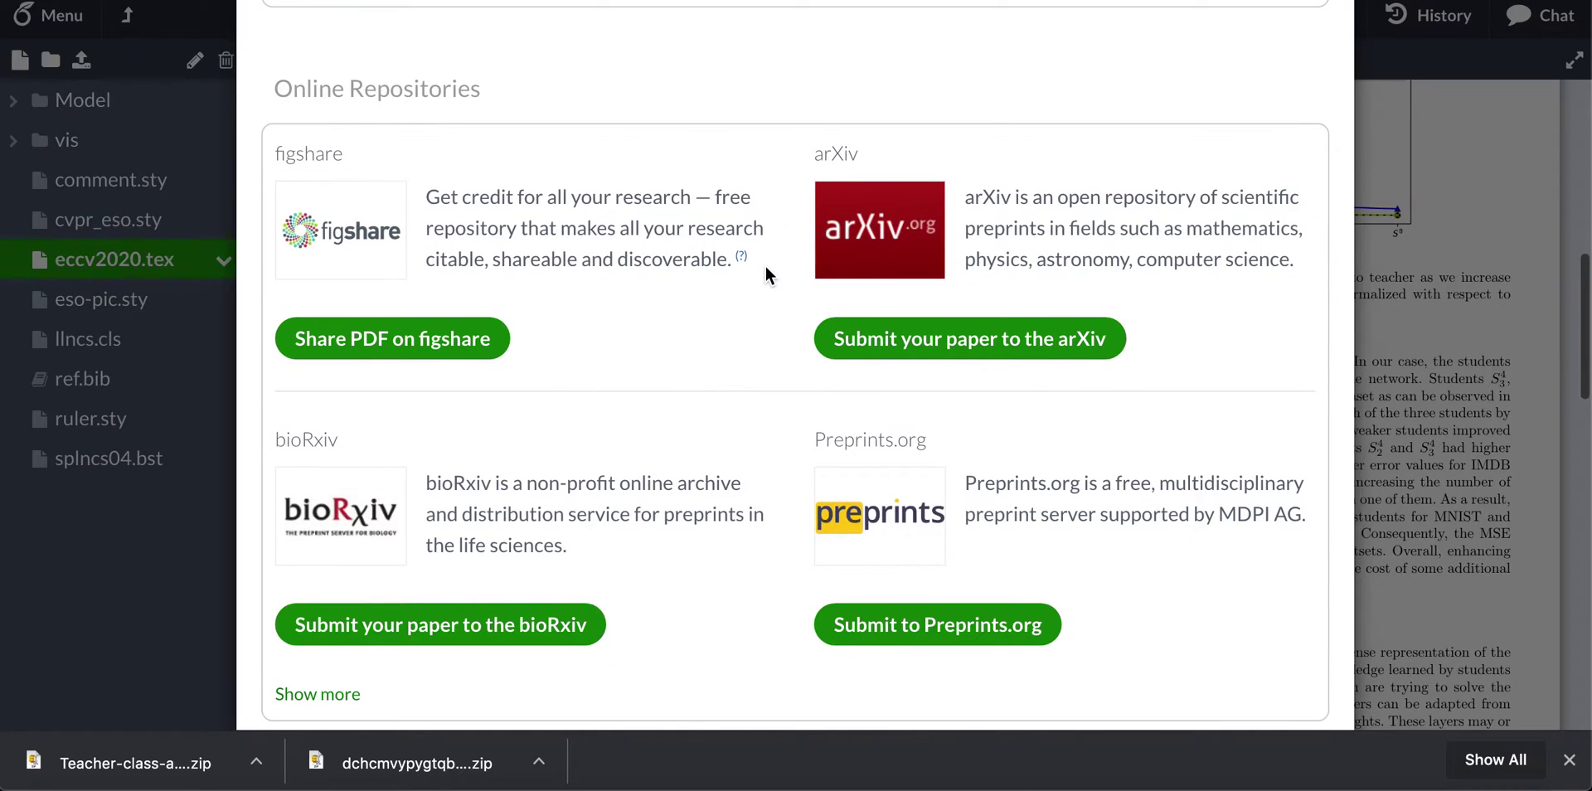
{"action": "left_click", "coordinate": [889, 341]}
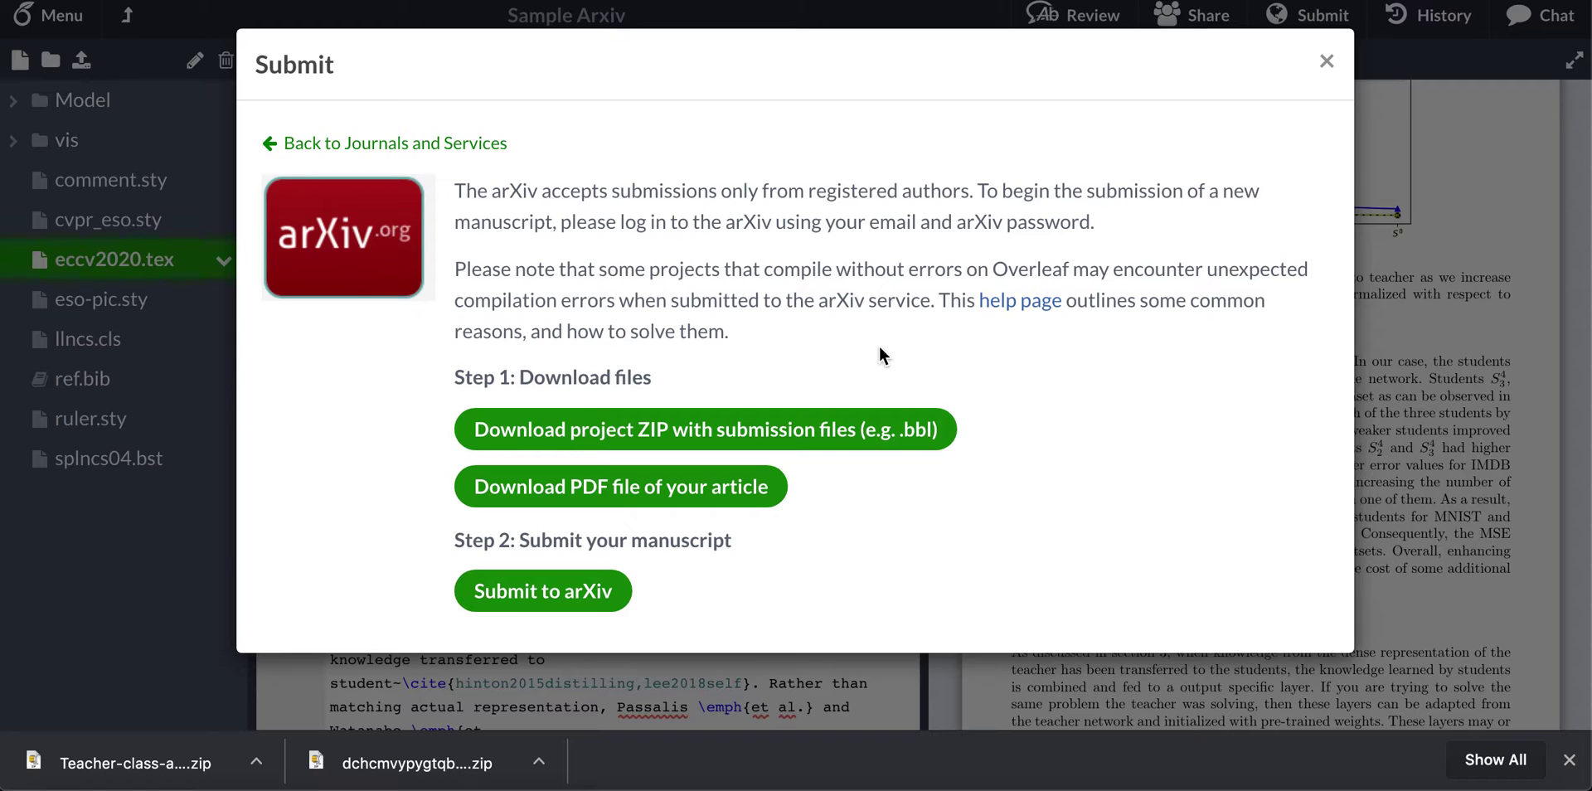
{"action": "left_click", "coordinate": [1326, 63]}
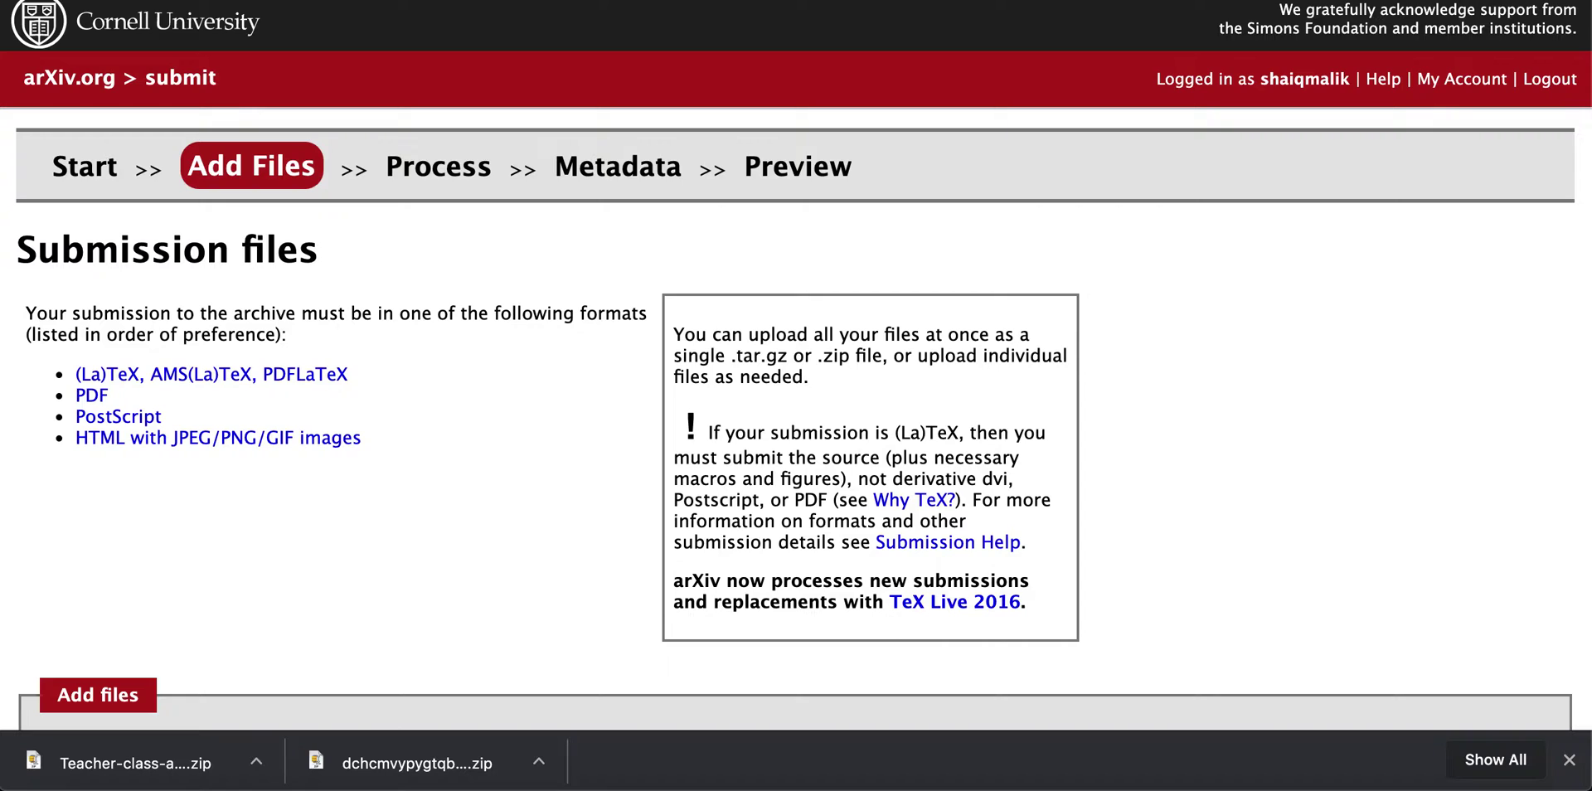
Upload the downloaded archive Teacher-class-arxiv-final-v3 (1).zip to the submission.
{"action": "scroll", "coordinate": [480, 369], "scroll_direction": "down", "scroll_amount": 5}
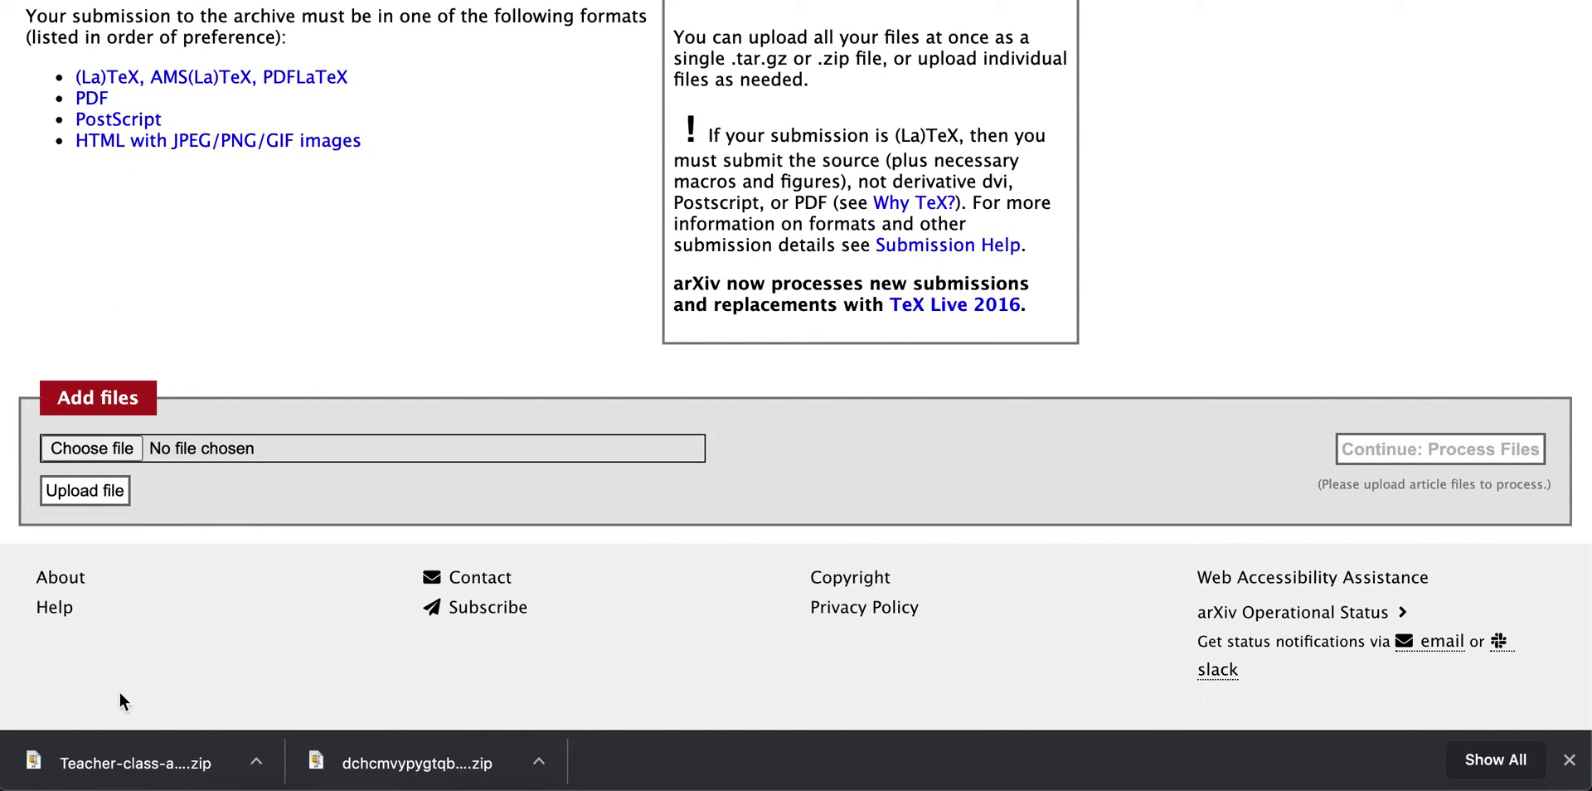
{"action": "left_click_drag", "start_coordinate": [135, 759], "coordinate": [229, 567]}
{"action": "left_click_drag", "start_coordinate": [224, 490], "coordinate": [207, 446]}
{"action": "left_click", "coordinate": [92, 490]}
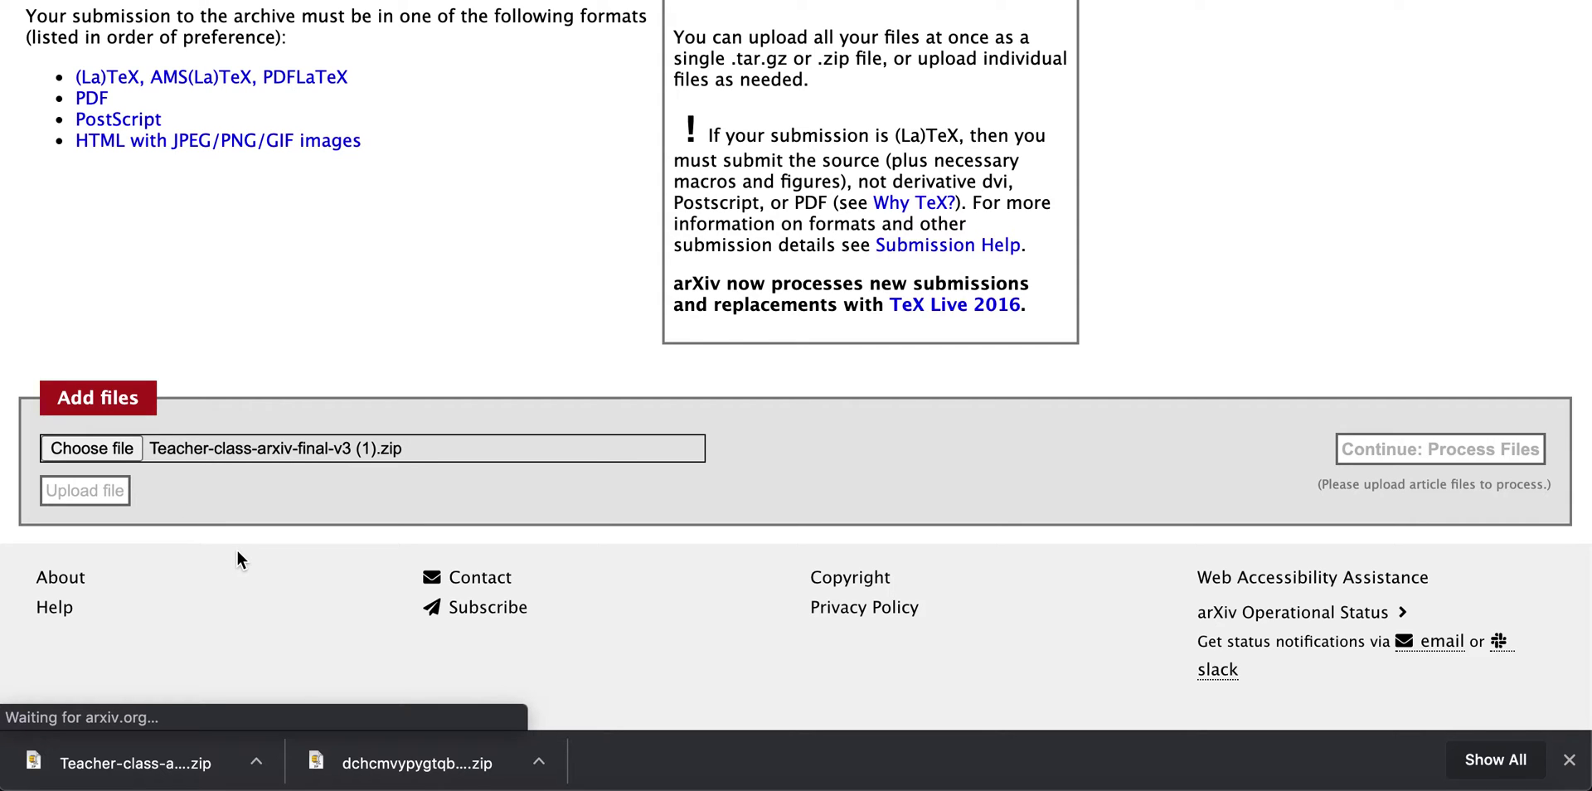
Process the uploaded article files and continue to the metadata stage.
{"action": "scroll", "coordinate": [486, 282], "scroll_direction": "down", "scroll_amount": 3}
{"action": "scroll", "coordinate": [486, 272], "scroll_direction": "down", "scroll_amount": 5}
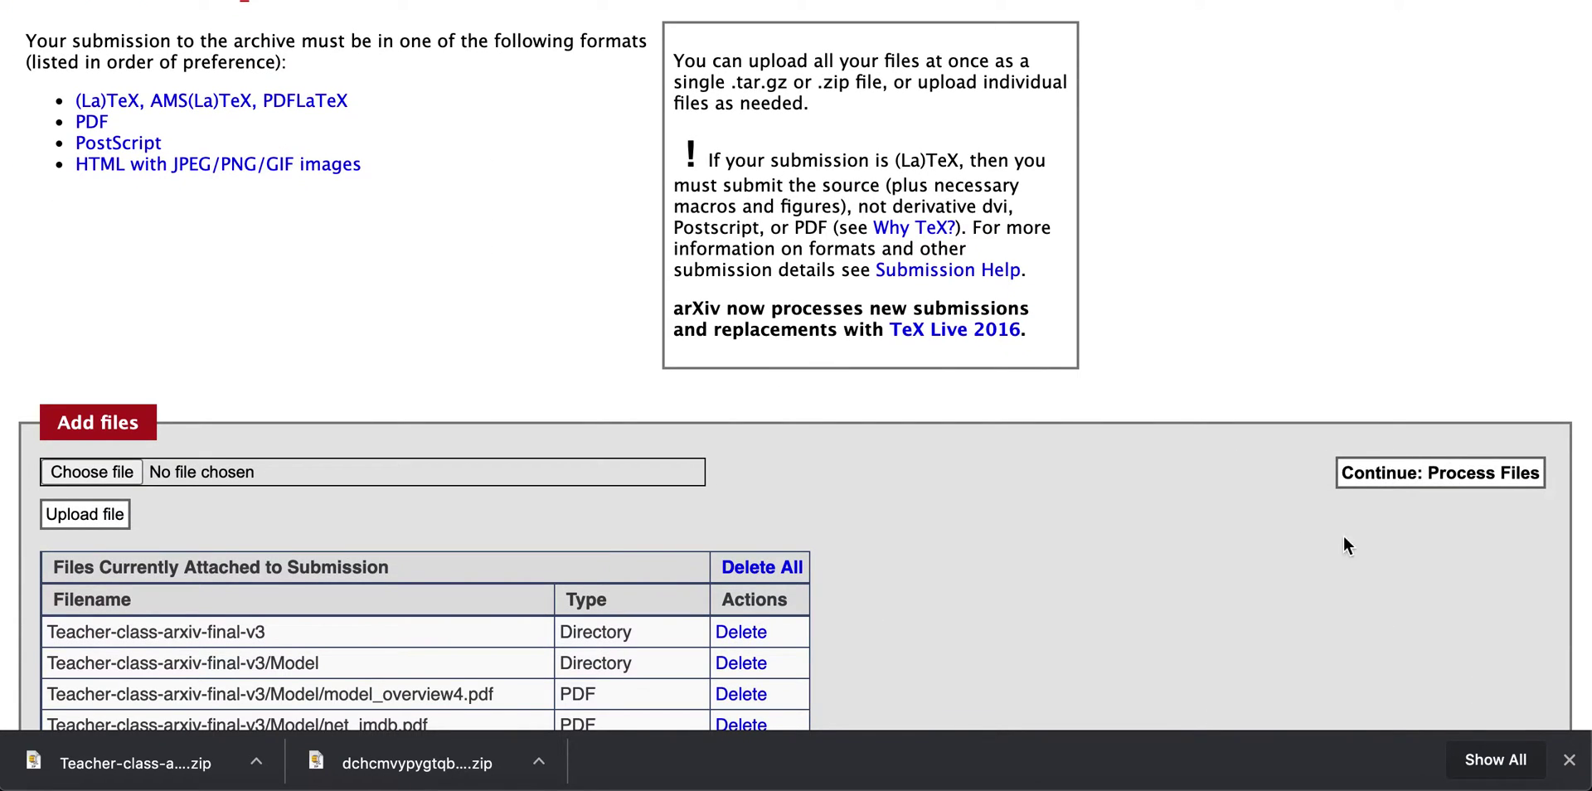
{"action": "left_click", "coordinate": [1381, 473]}
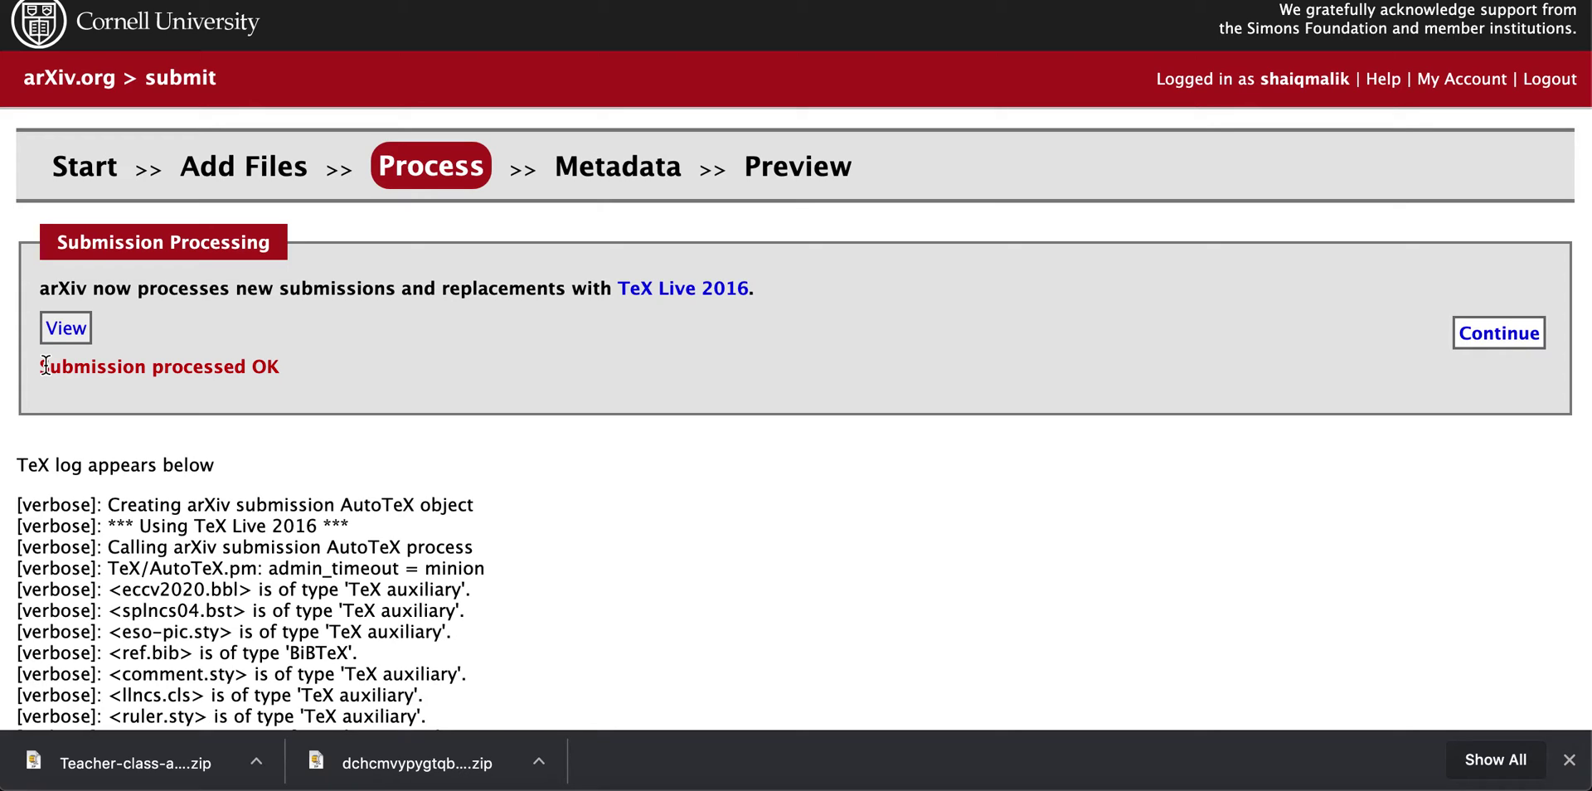
{"action": "left_click", "coordinate": [1493, 332]}
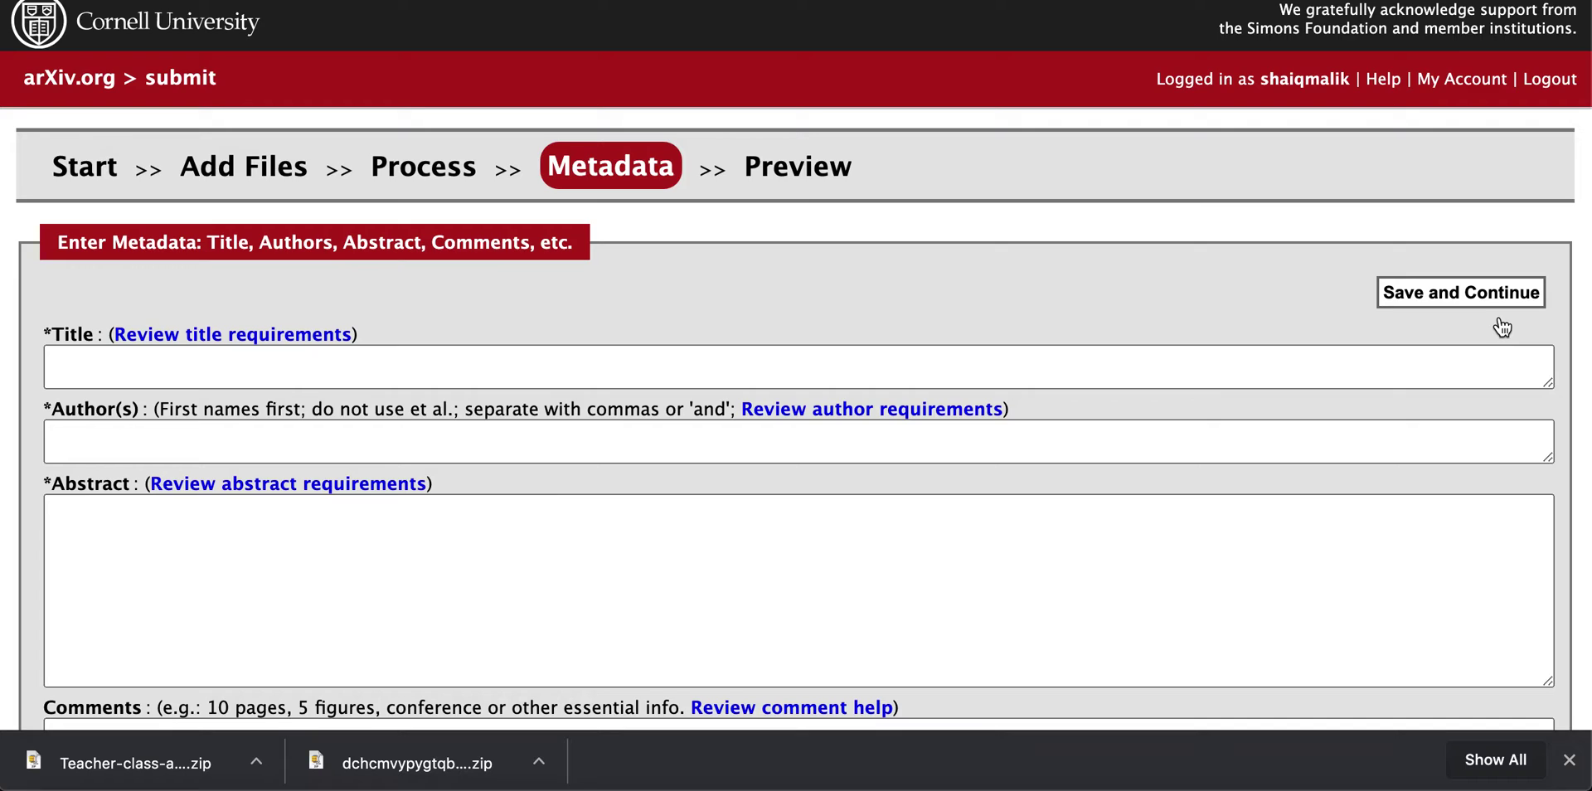
Enter the title "My Paper" and the authors "Author1, author2" in the metadata.
{"action": "left_click", "coordinate": [726, 371]}
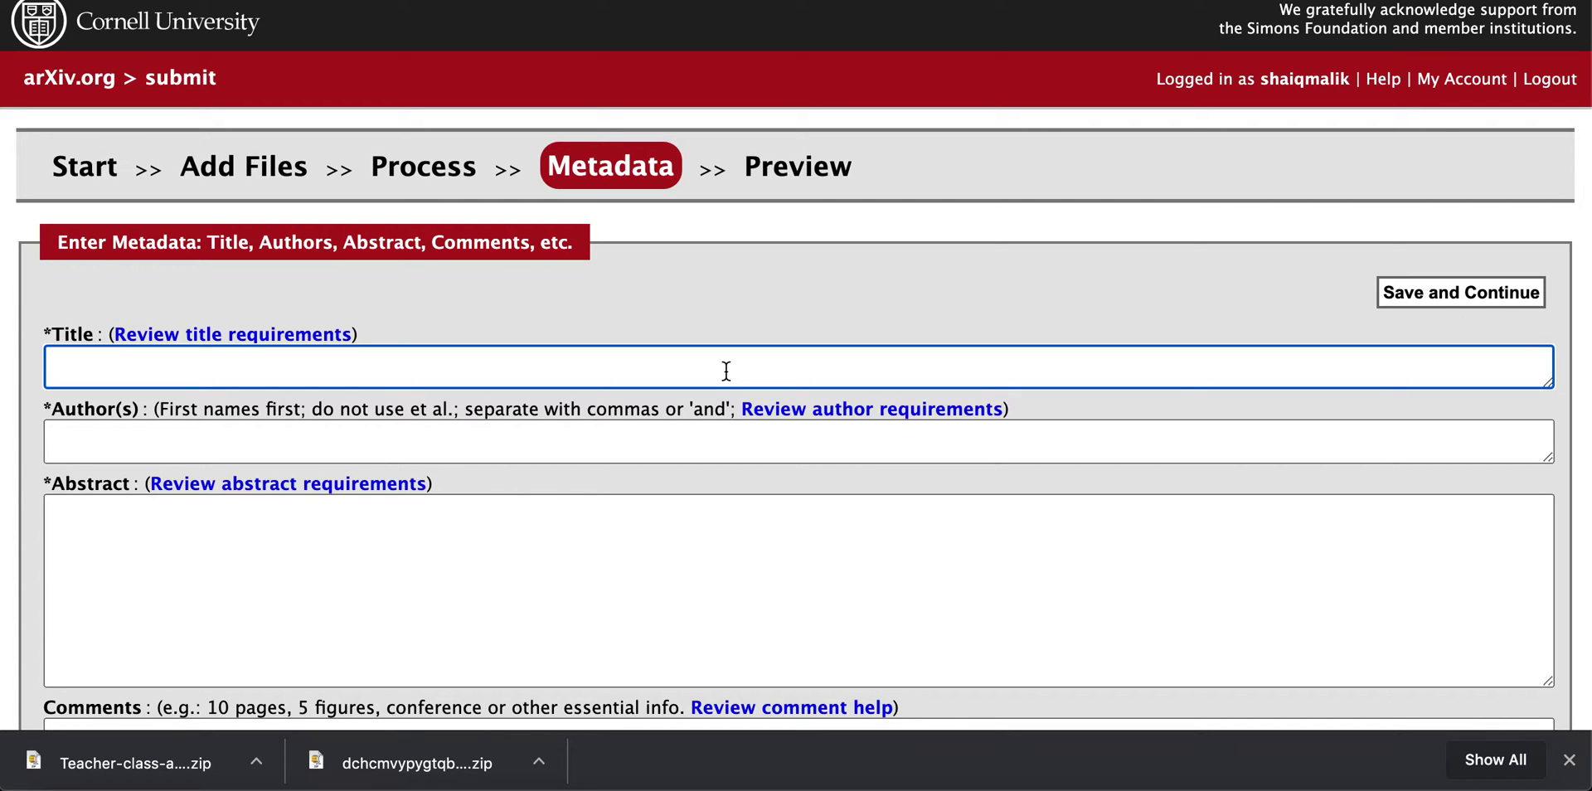
{"action": "type", "text": "My Paper"}
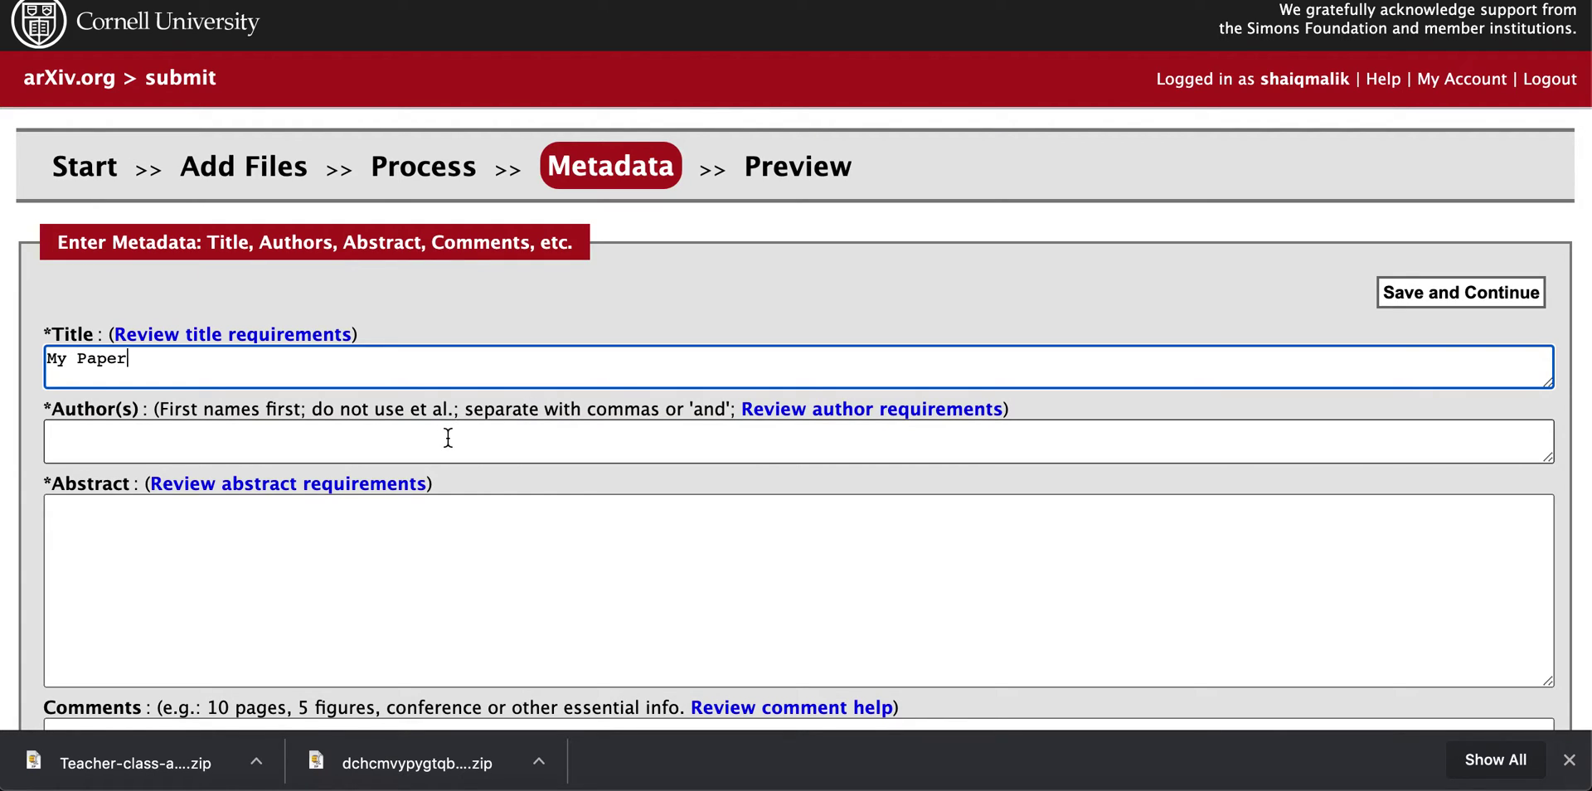
{"action": "left_click", "coordinate": [448, 437]}
{"action": "type", "text": "Auth"}
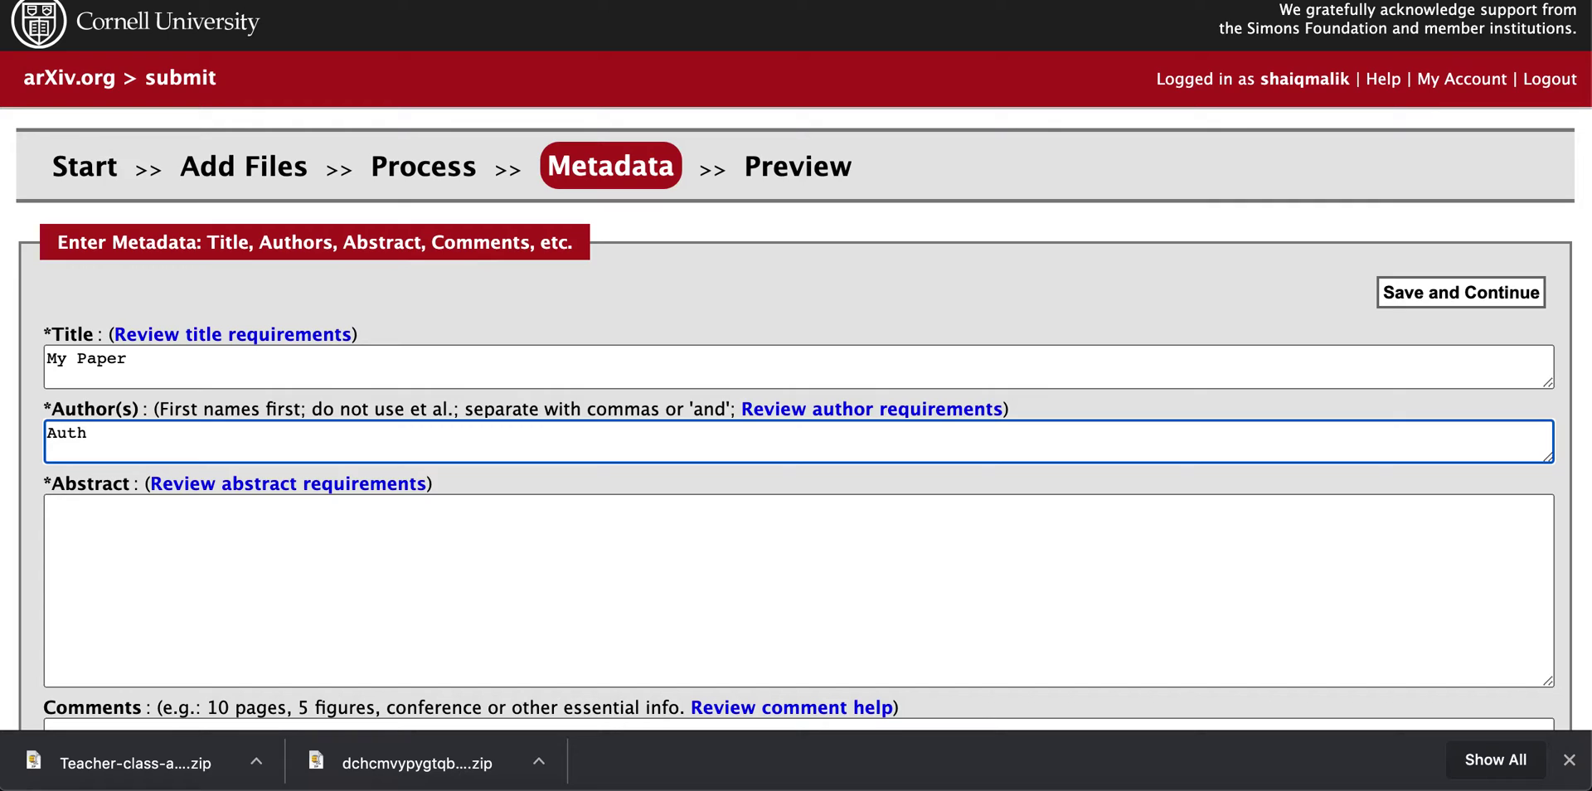
{"action": "type", "text": "or1, author2"}
Copy the abstract text from the Overleaf source file and paste it into the submission's Abstract field.
{"action": "left_click", "coordinate": [283, 596]}
{"action": "key", "text": "ctrl+Tab"}
{"action": "scroll", "coordinate": [569, 327], "scroll_direction": "up", "scroll_amount": 10}
{"action": "scroll", "coordinate": [569, 328], "scroll_direction": "up", "scroll_amount": 10}
{"action": "scroll", "coordinate": [569, 328], "scroll_direction": "up", "scroll_amount": 15}
{"action": "scroll", "coordinate": [569, 329], "scroll_direction": "down", "scroll_amount": 5}
{"action": "left_click", "coordinate": [484, 152]}
{"action": "left_click_drag", "start_coordinate": [484, 152], "coordinate": [854, 718]}
{"action": "key", "text": "super+c"}
{"action": "key", "text": "ctrl+Tab"}
{"action": "key", "text": "super+v"}
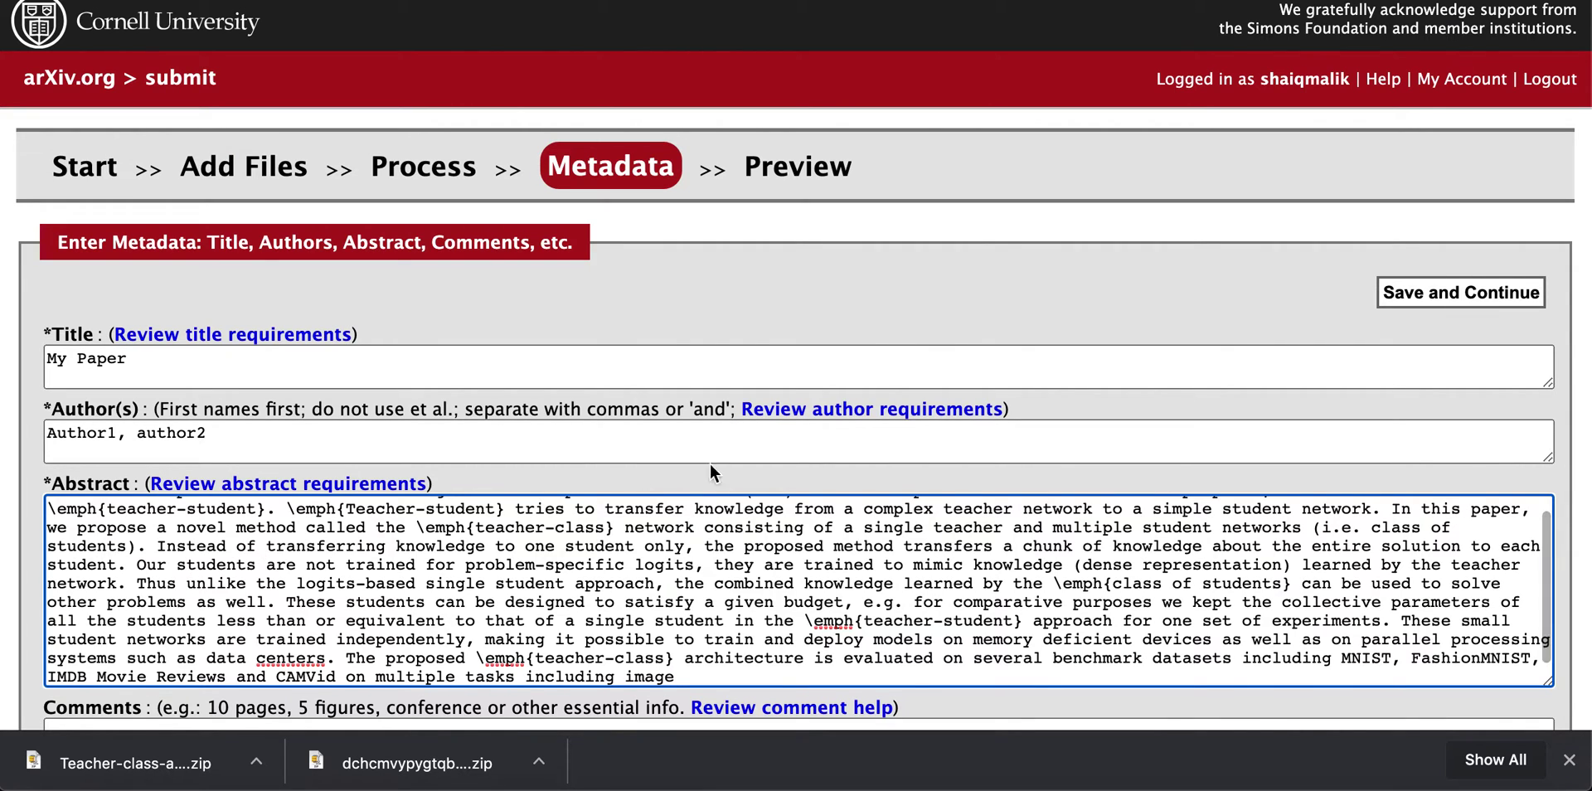
Leave the optional metadata fields blank, save the metadata and continue to the preview.
{"action": "scroll", "coordinate": [978, 471], "scroll_direction": "down", "scroll_amount": 5}
{"action": "scroll", "coordinate": [979, 475], "scroll_direction": "down", "scroll_amount": 1}
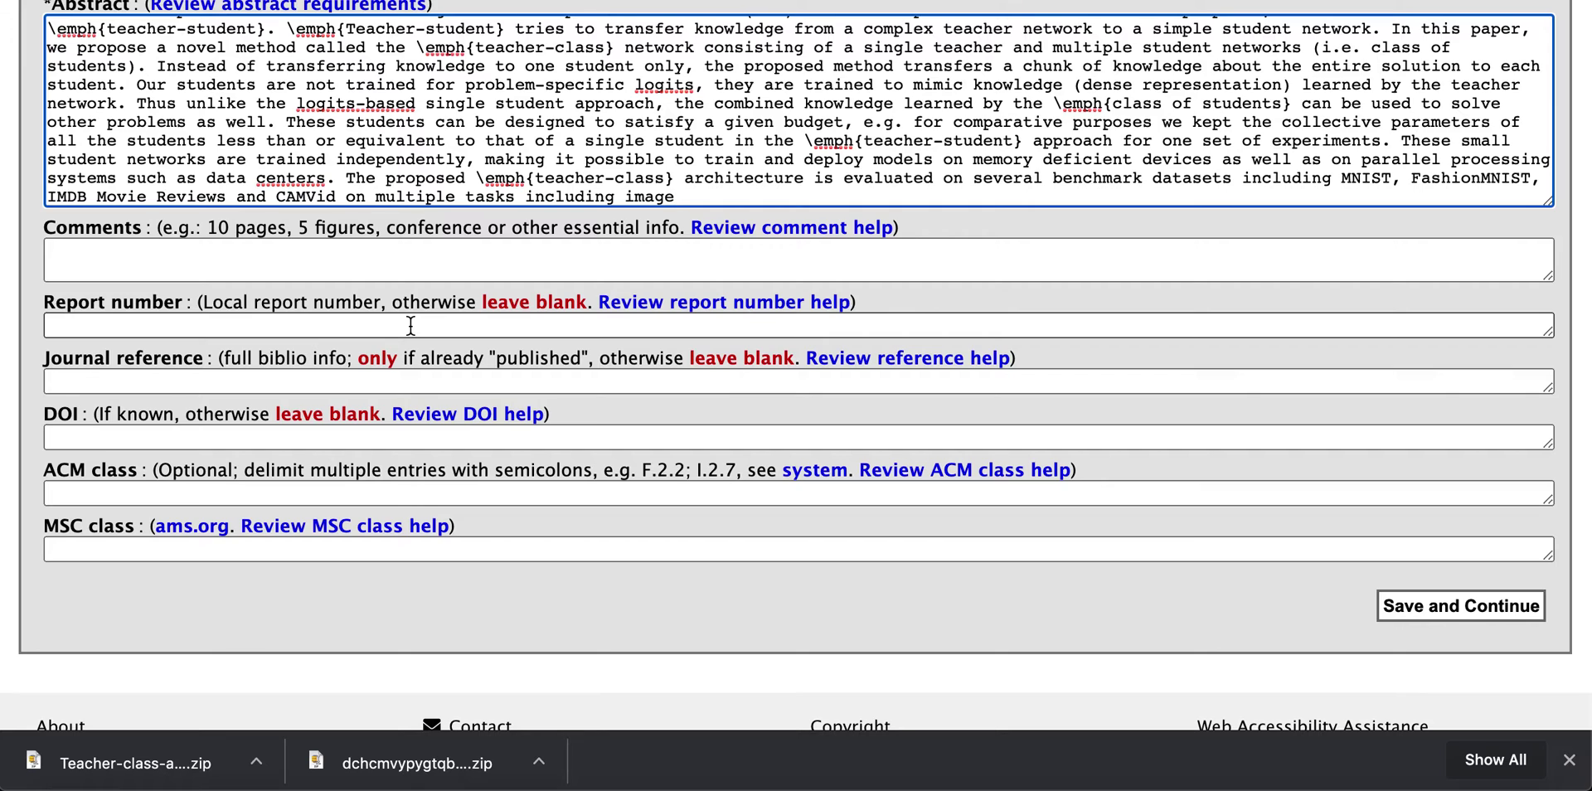
{"action": "scroll", "coordinate": [411, 326], "scroll_direction": "up", "scroll_amount": 3}
{"action": "scroll", "coordinate": [410, 326], "scroll_direction": "up", "scroll_amount": 1}
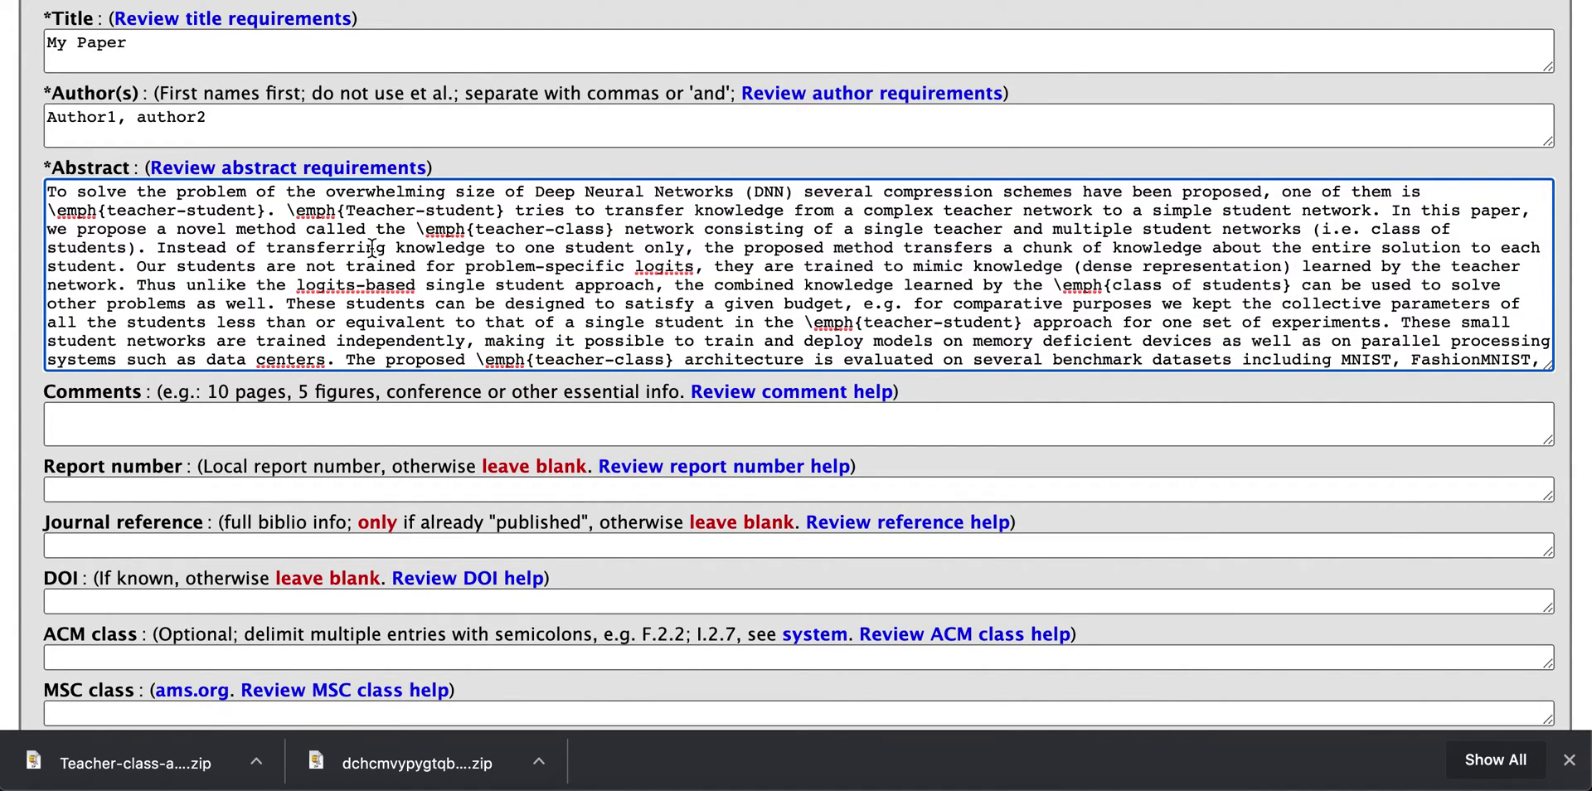
{"action": "scroll", "coordinate": [57, 142], "scroll_direction": "up", "scroll_amount": 2}
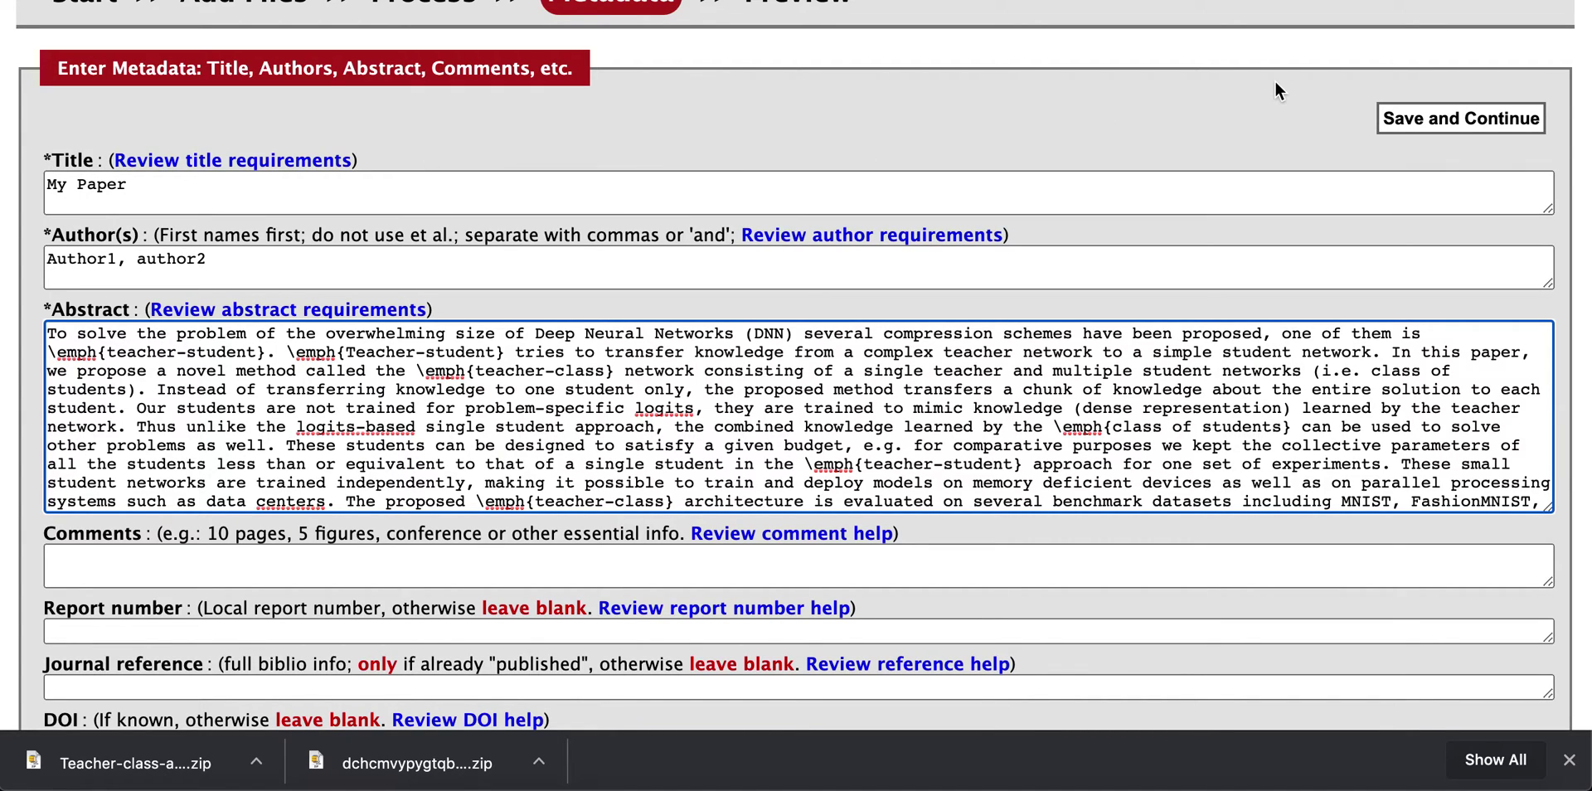
{"action": "left_click", "coordinate": [1412, 126]}
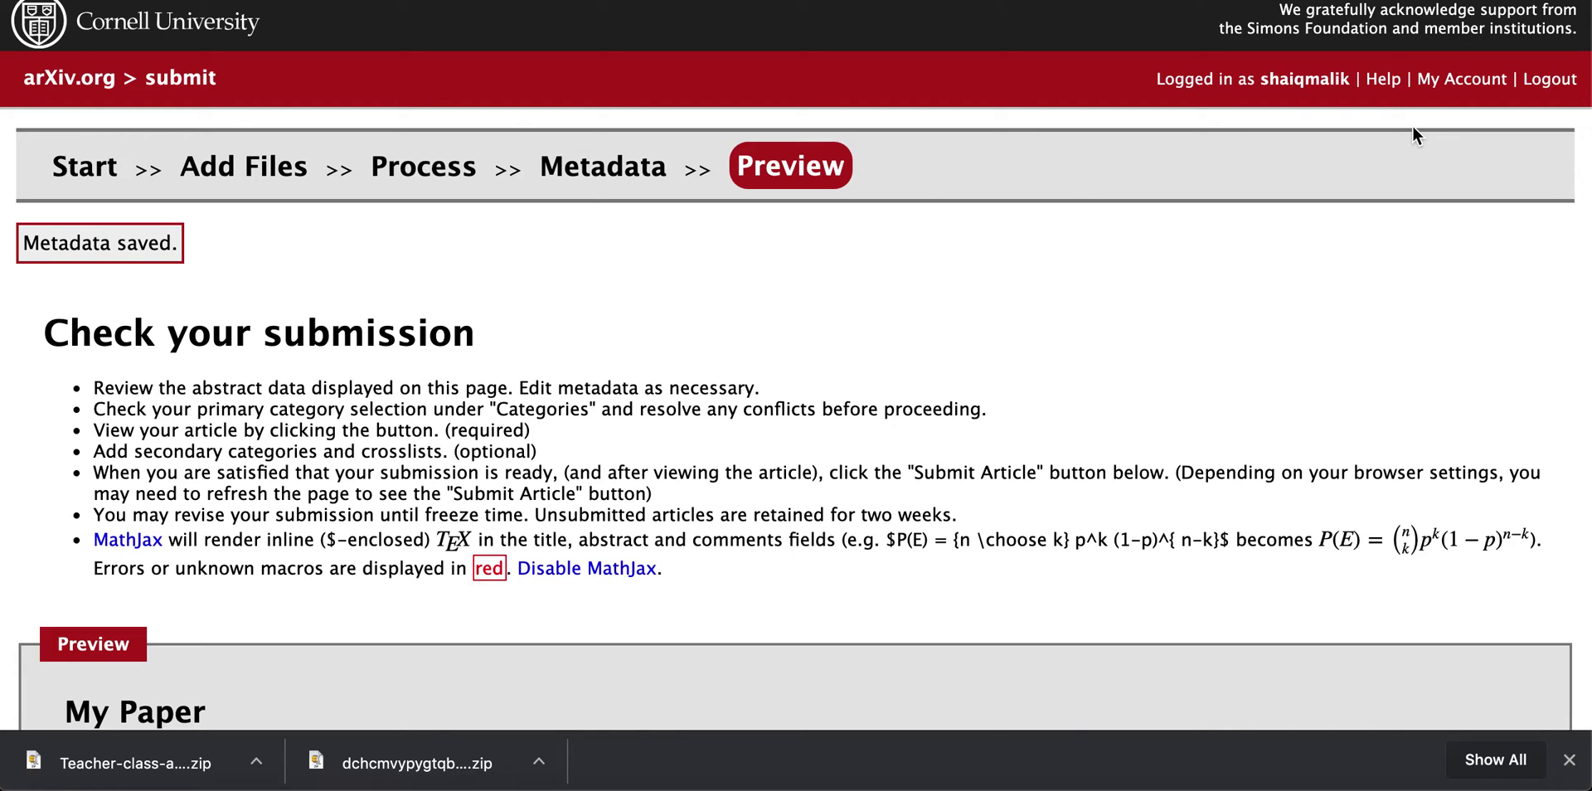
Review the submission preview, including the title, authors, abstract, license and categories.
{"action": "scroll", "coordinate": [1007, 394], "scroll_direction": "down", "scroll_amount": 8}
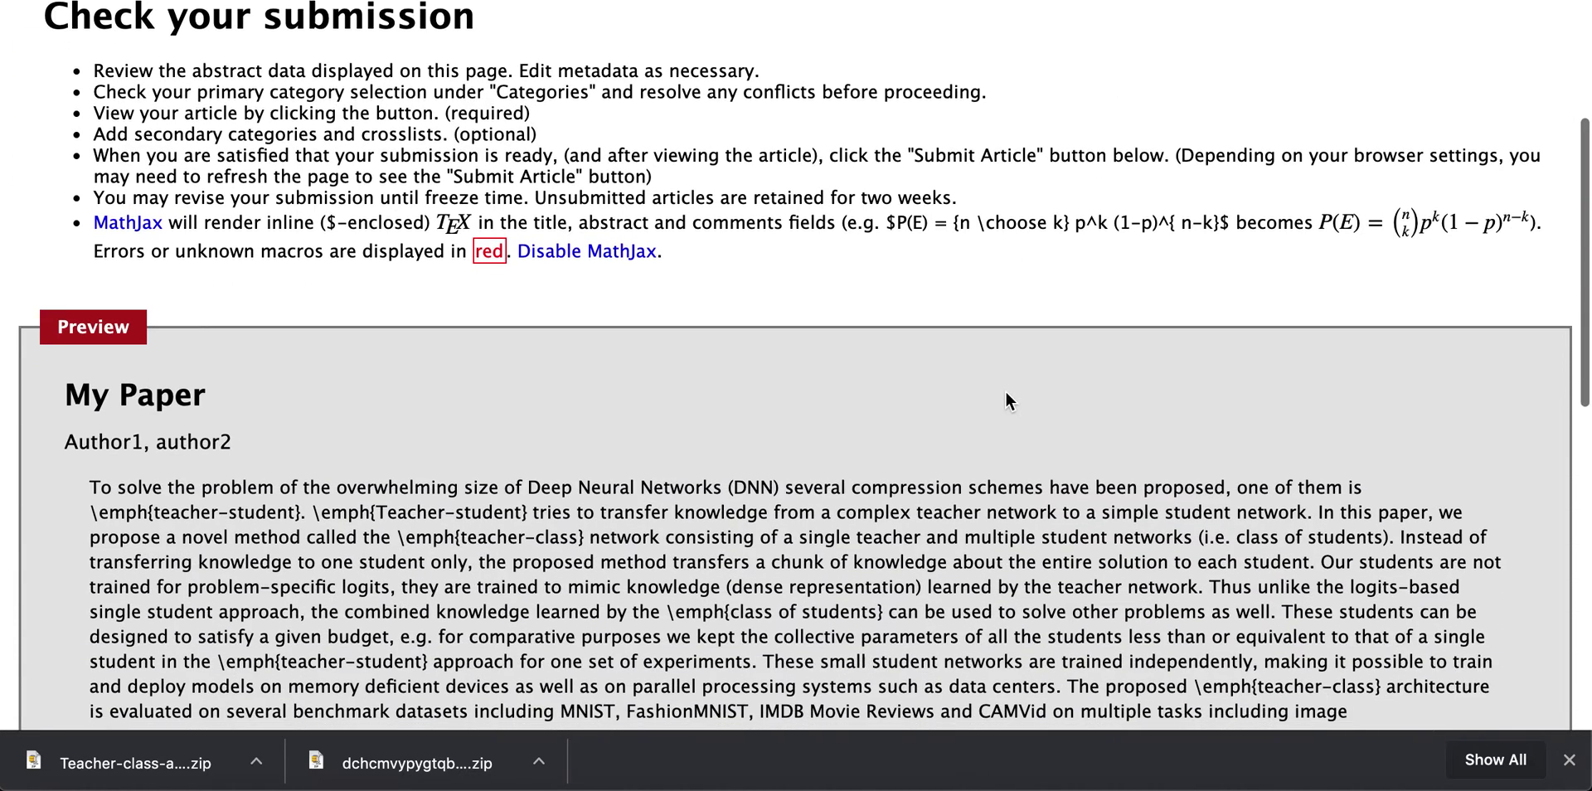
{"action": "scroll", "coordinate": [1005, 390], "scroll_direction": "down", "scroll_amount": 1}
{"action": "scroll", "coordinate": [671, 308], "scroll_direction": "down", "scroll_amount": 5}
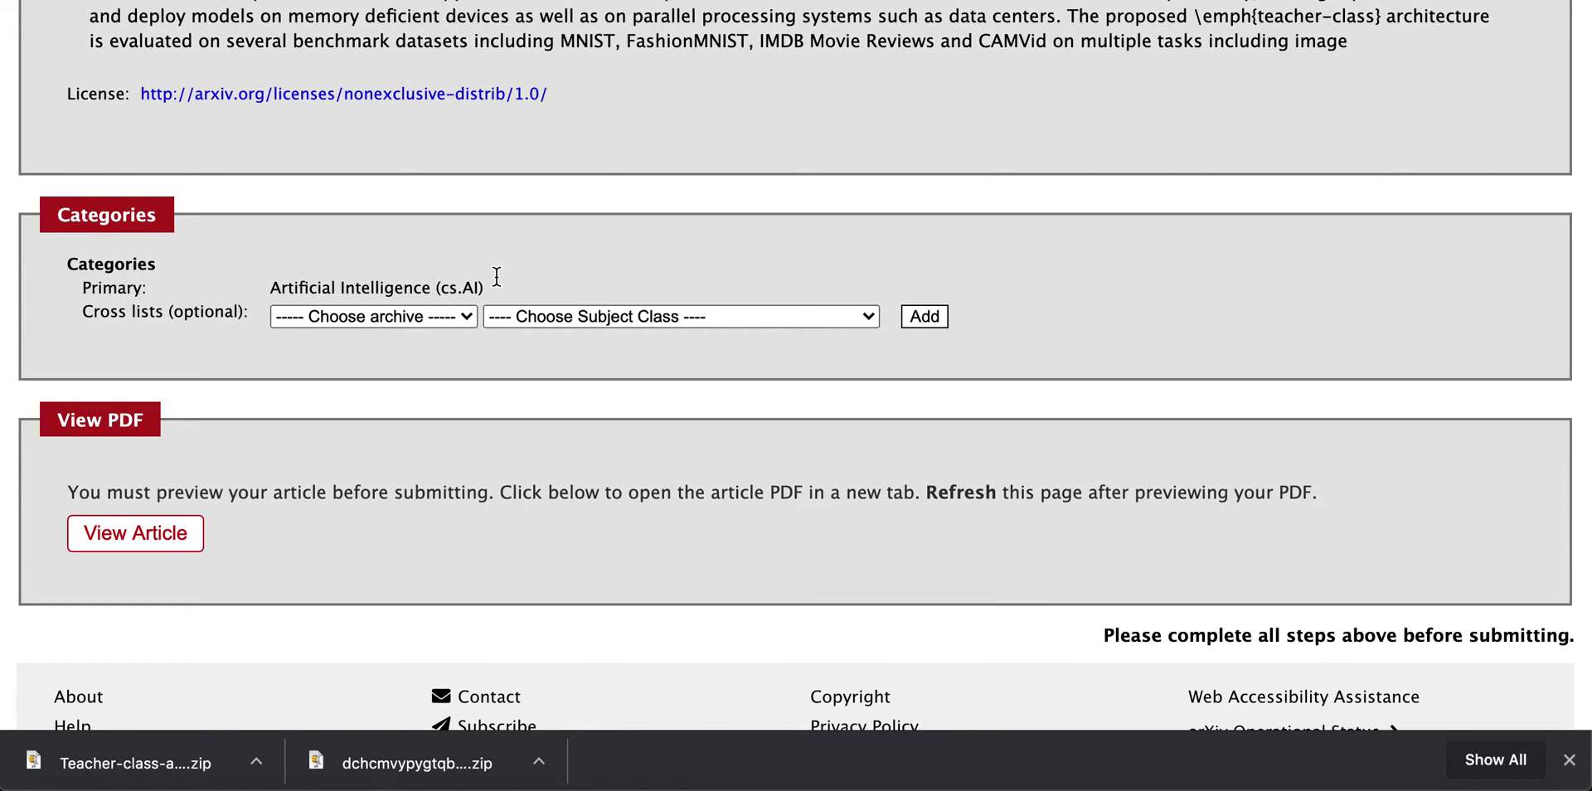
Add Machine Learning from the Computer Science archive as a cross-list category of the submission.
{"action": "left_click", "coordinate": [468, 318]}
{"action": "left_click", "coordinate": [419, 338]}
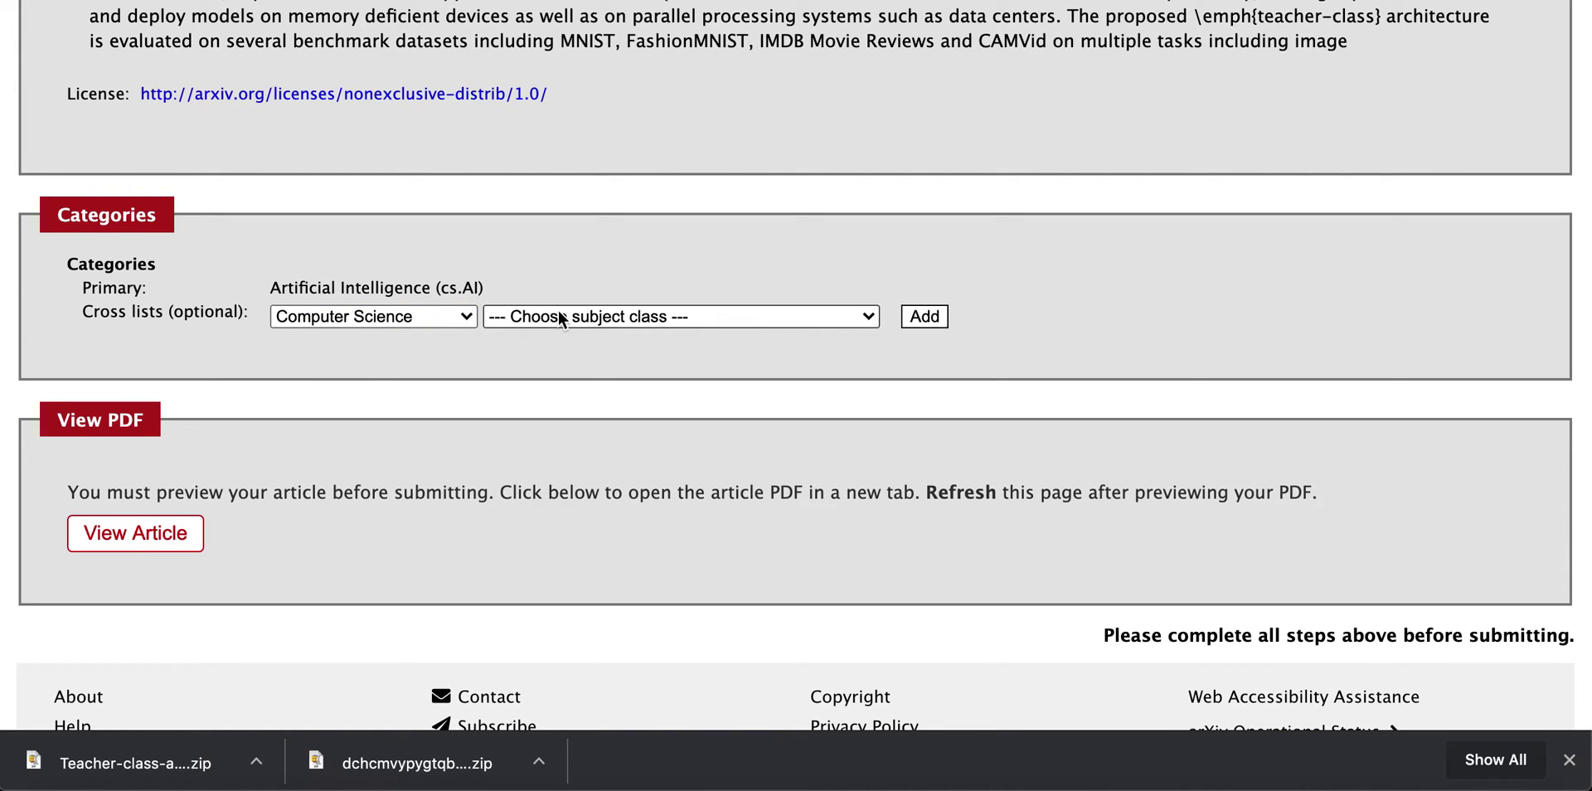
{"action": "left_click", "coordinate": [560, 312]}
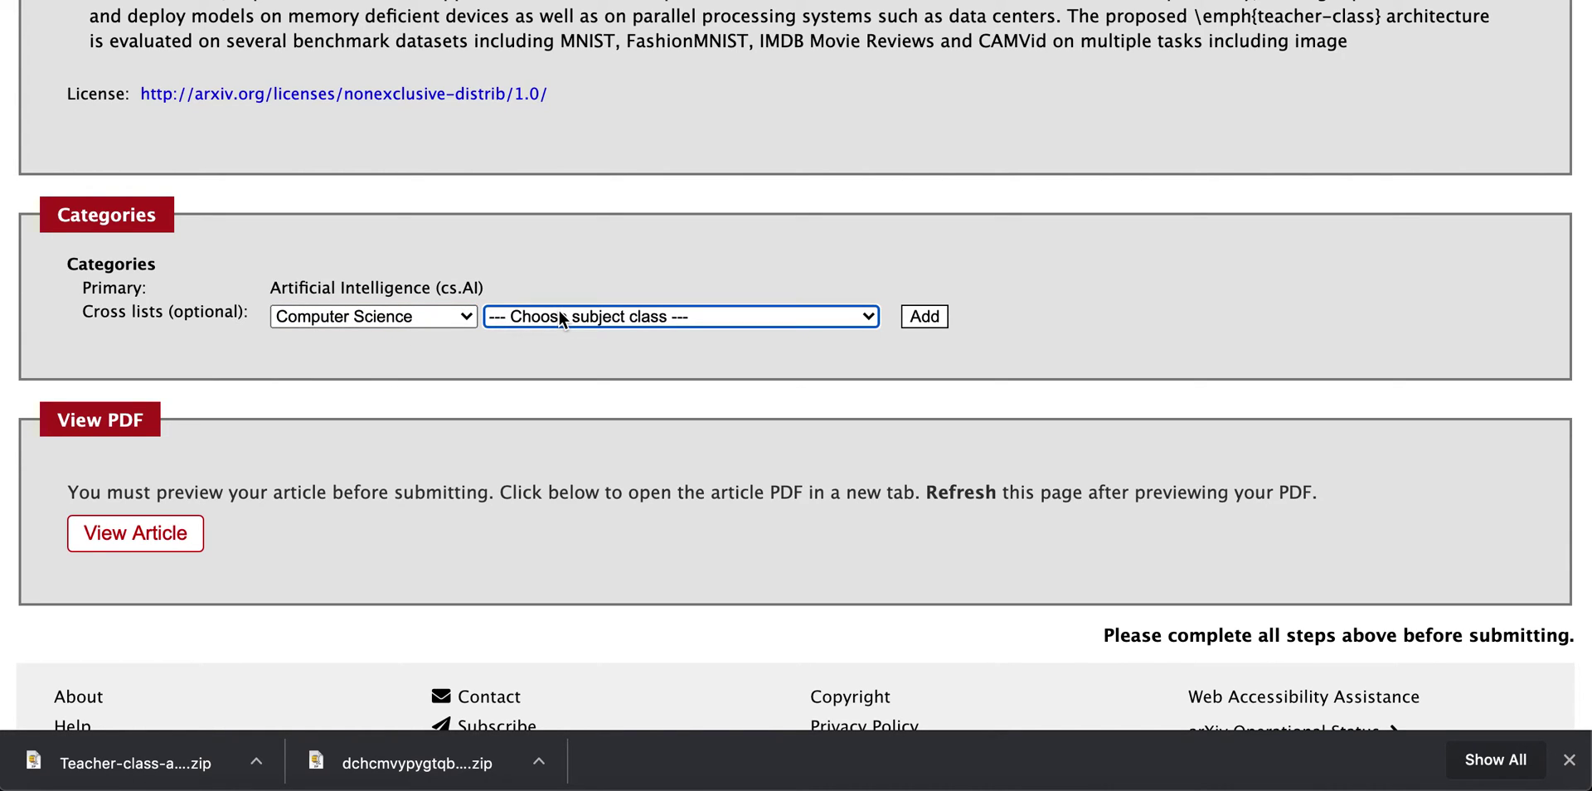
{"action": "left_click", "coordinate": [698, 319]}
{"action": "scroll", "coordinate": [624, 522], "scroll_direction": "down", "scroll_amount": 5}
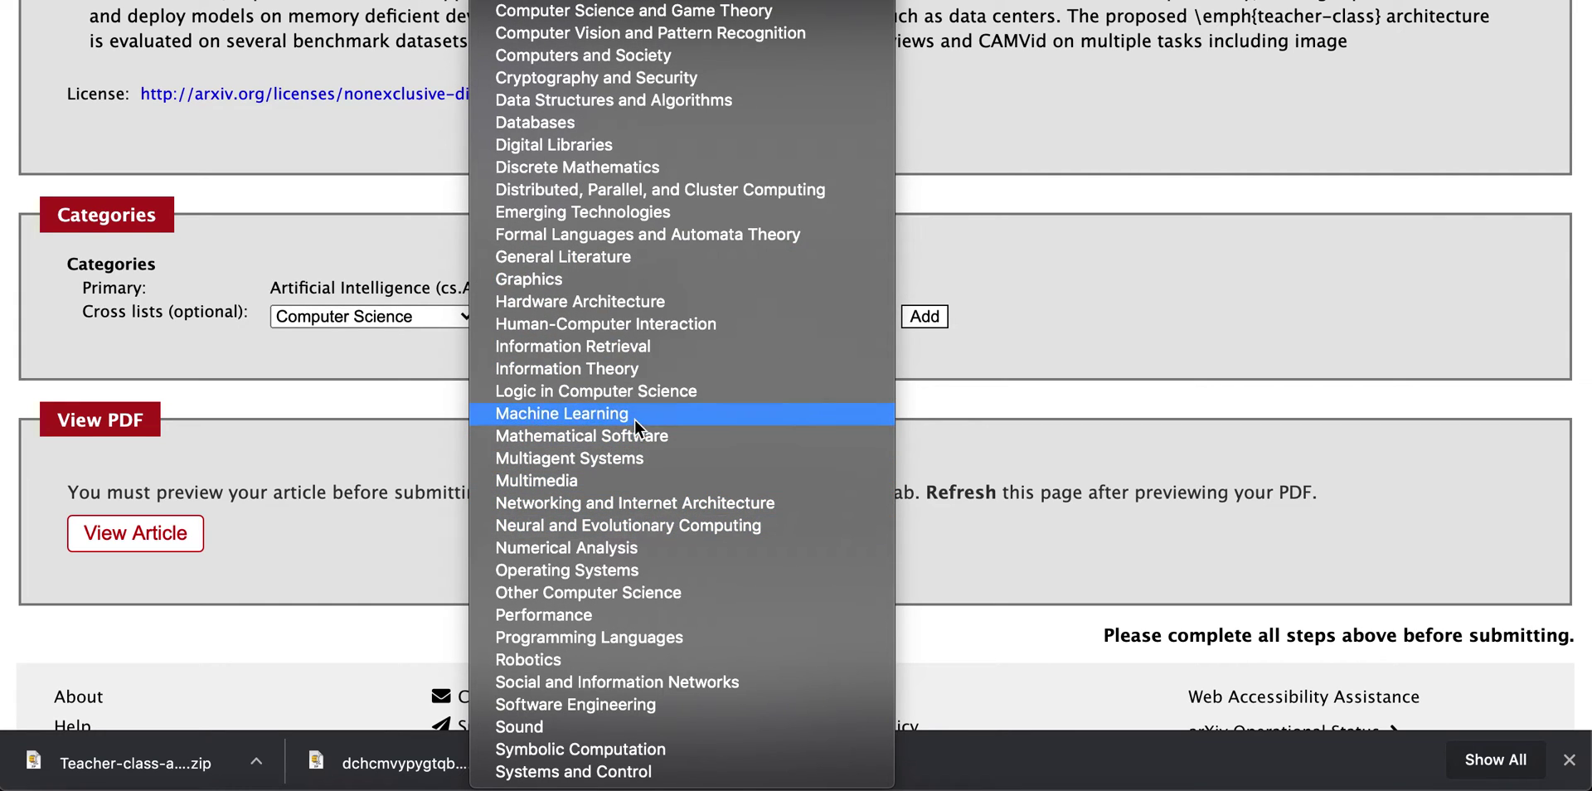
{"action": "left_click", "coordinate": [631, 415]}
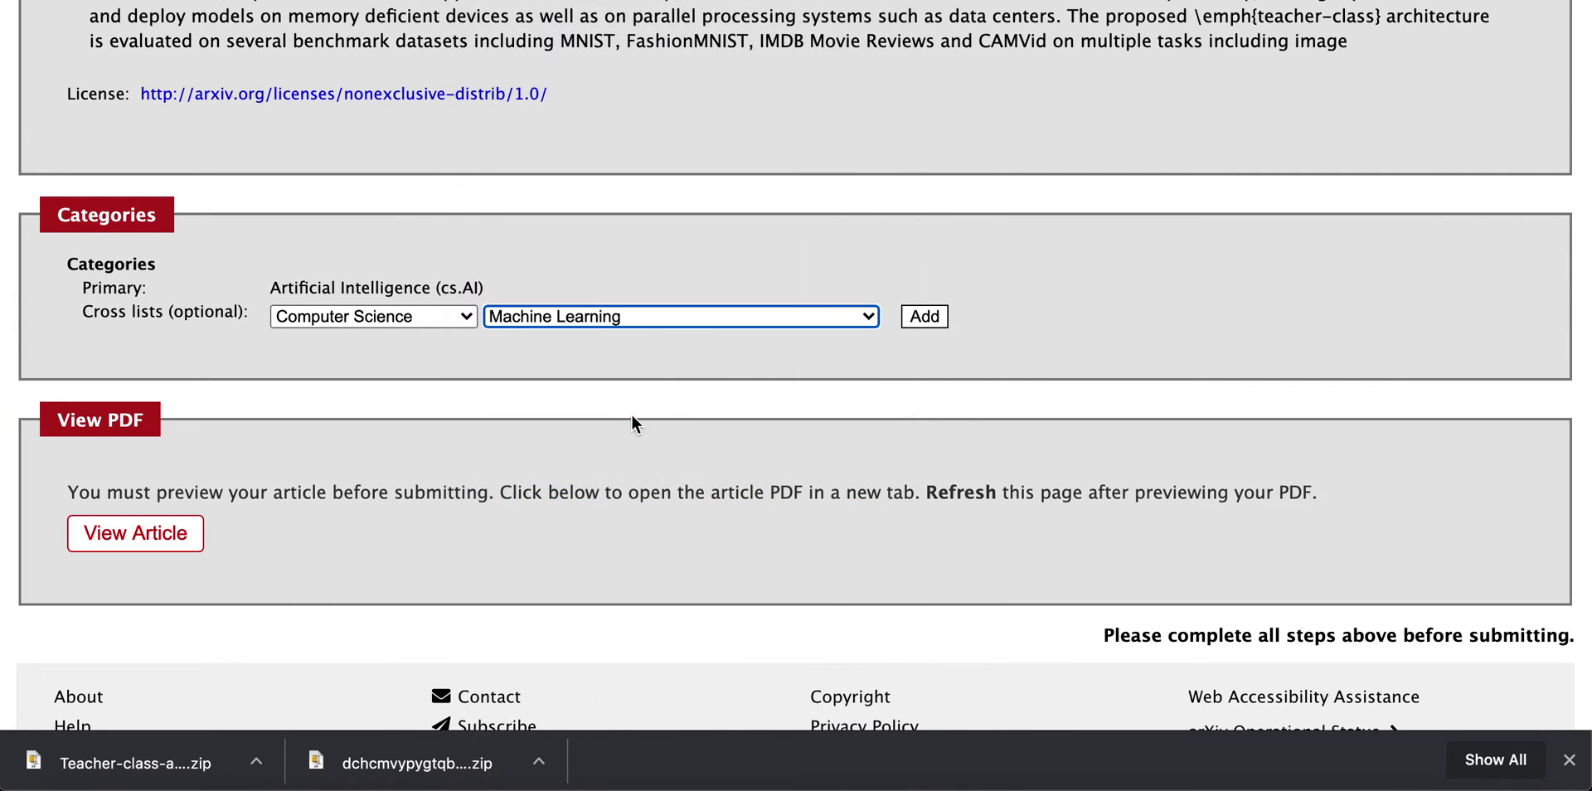
{"action": "left_click", "coordinate": [923, 320]}
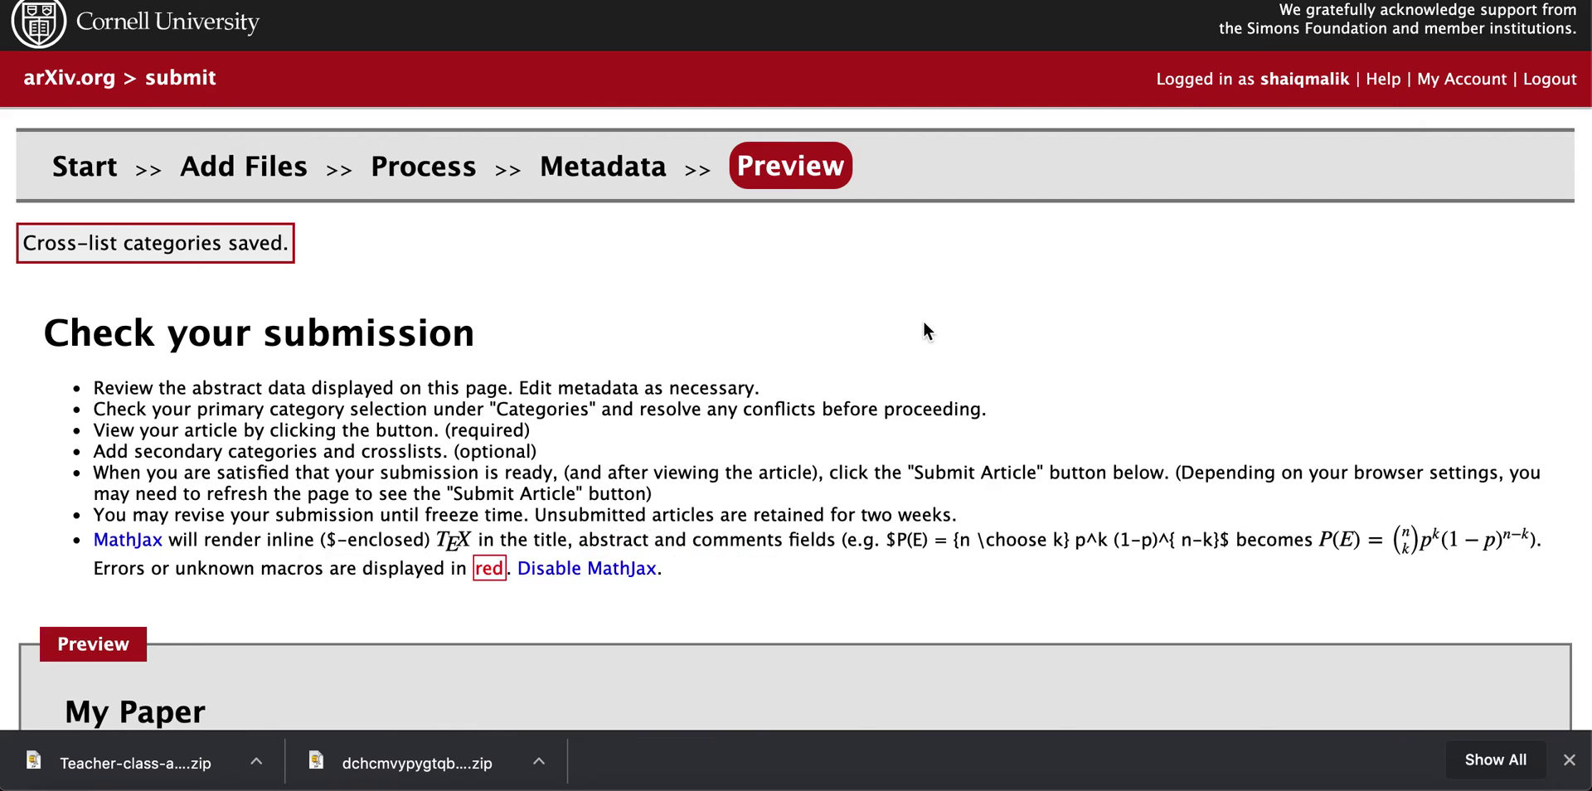
Open the compiled article PDF from the submission preview, check its pages and close it again.
{"action": "scroll", "coordinate": [923, 322], "scroll_direction": "down", "scroll_amount": 12}
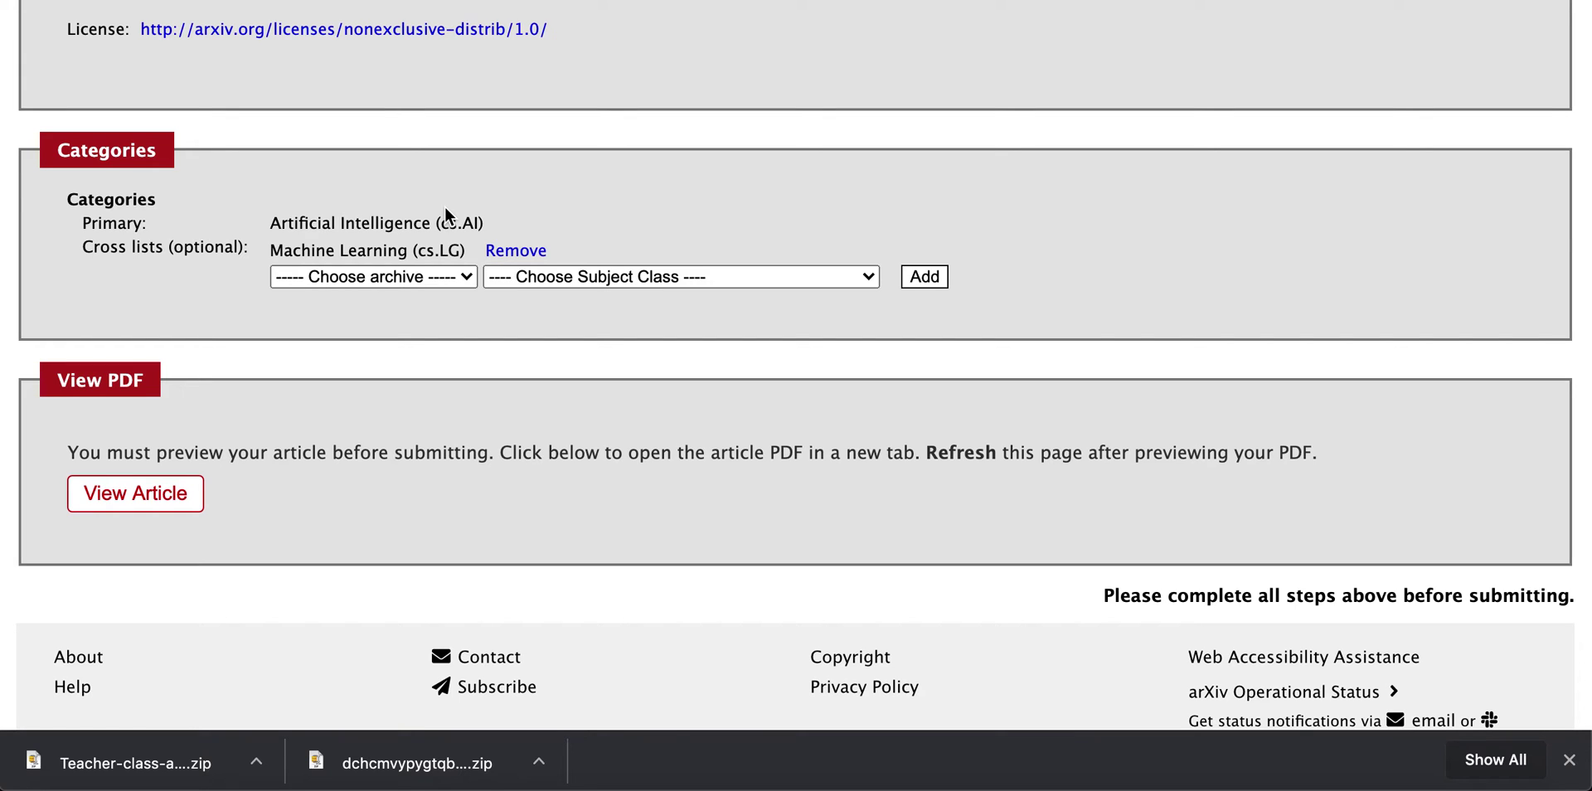
{"action": "scroll", "coordinate": [445, 205], "scroll_direction": "down", "scroll_amount": 2}
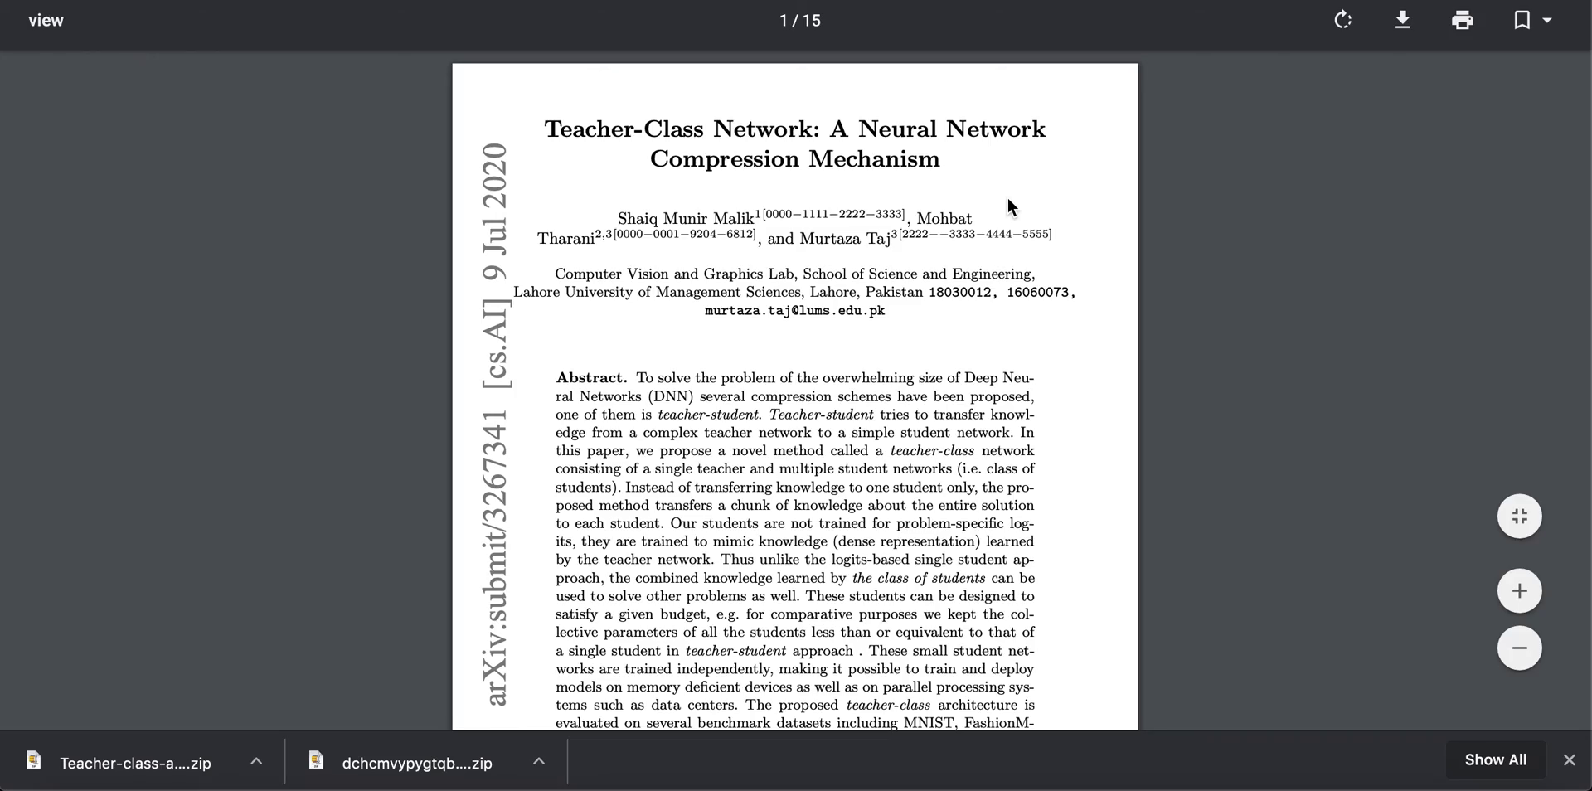
{"action": "scroll", "coordinate": [1008, 199], "scroll_direction": "down", "scroll_amount": 20}
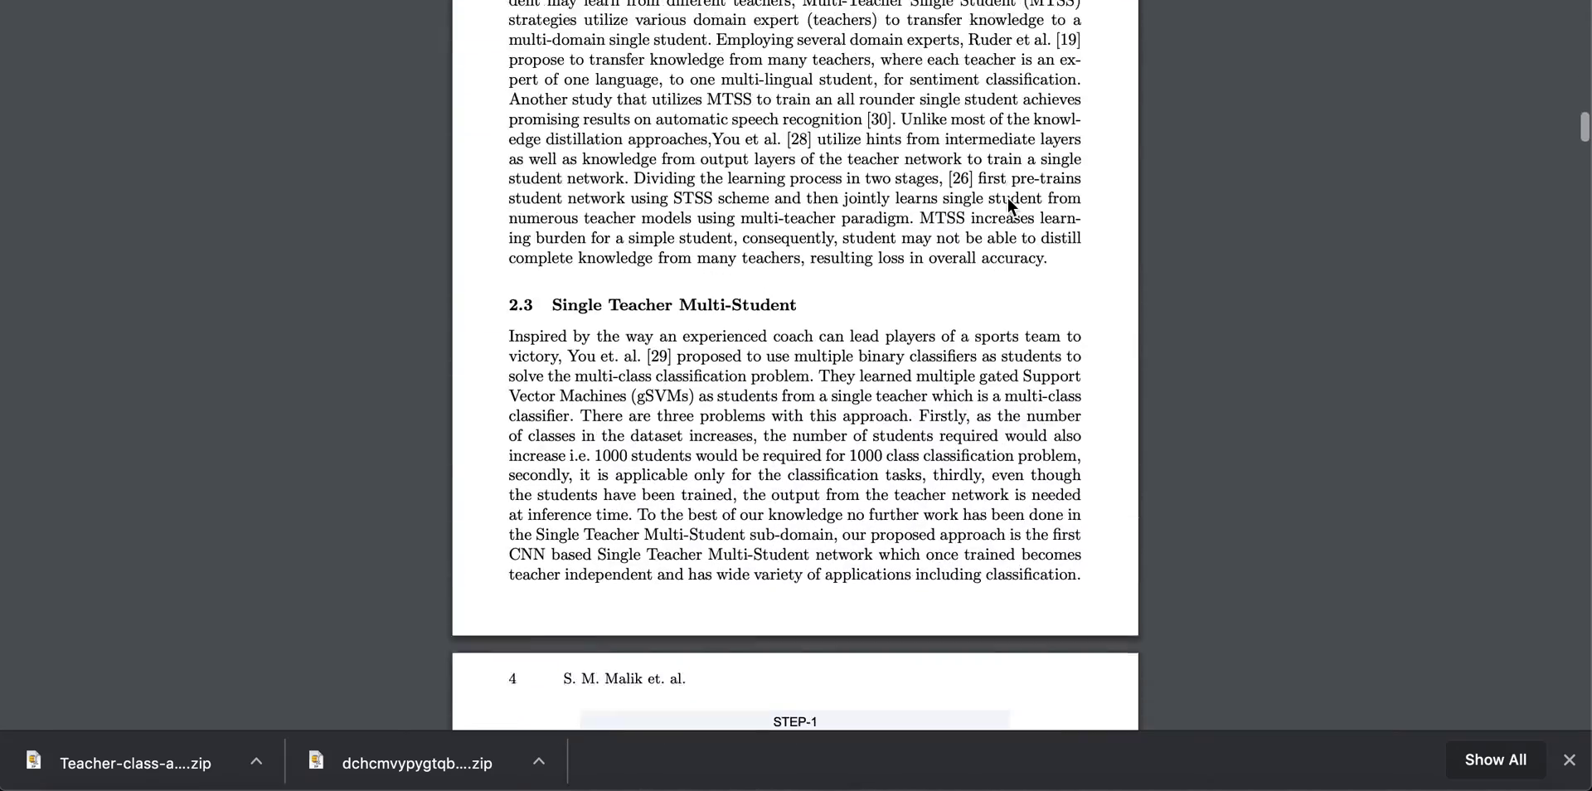
{"action": "scroll", "coordinate": [1008, 202], "scroll_direction": "down", "scroll_amount": 20}
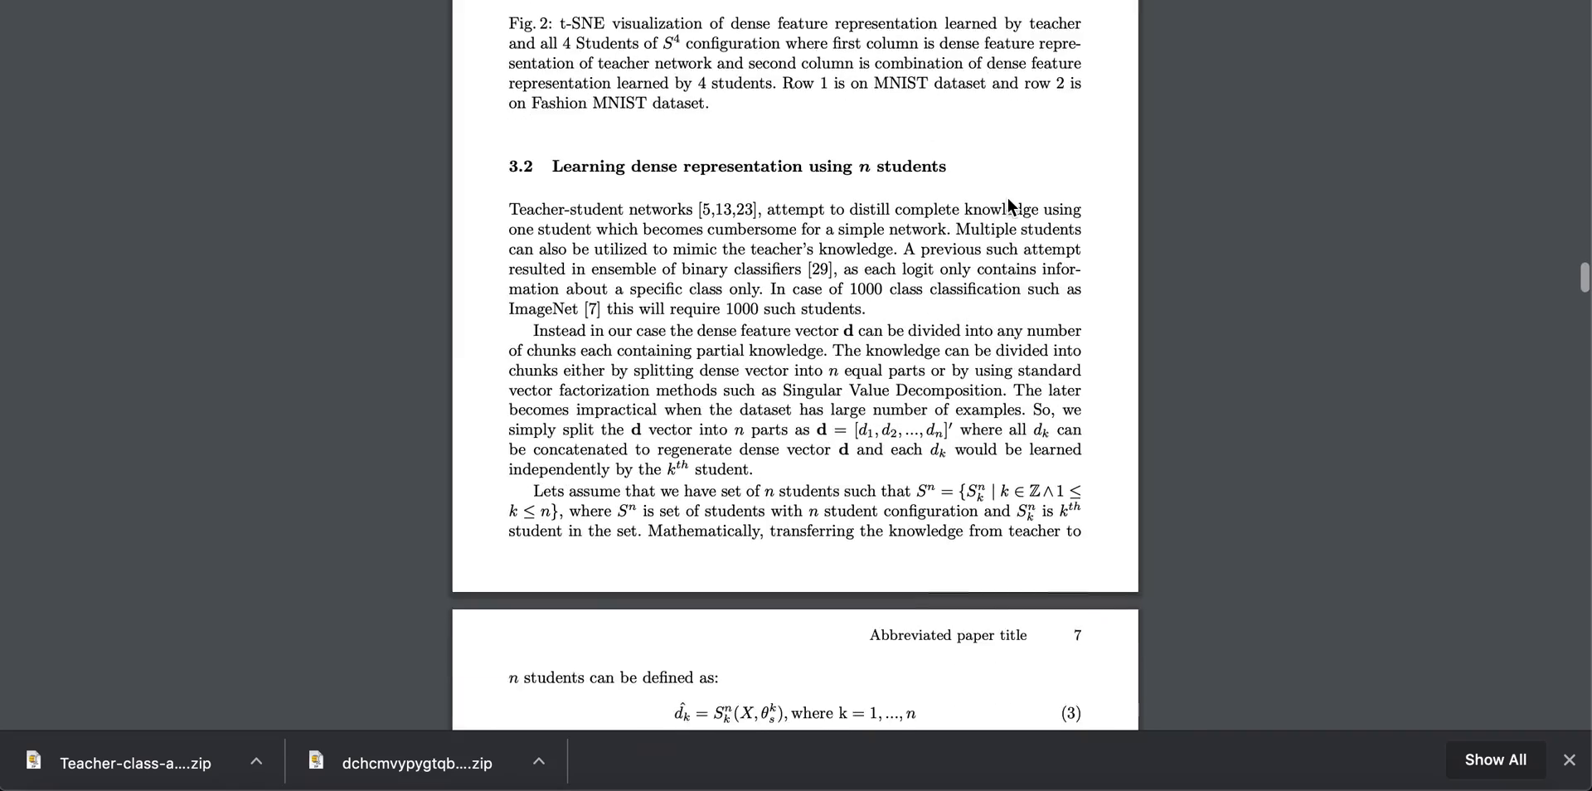
{"action": "scroll", "coordinate": [1007, 197], "scroll_direction": "down", "scroll_amount": 15}
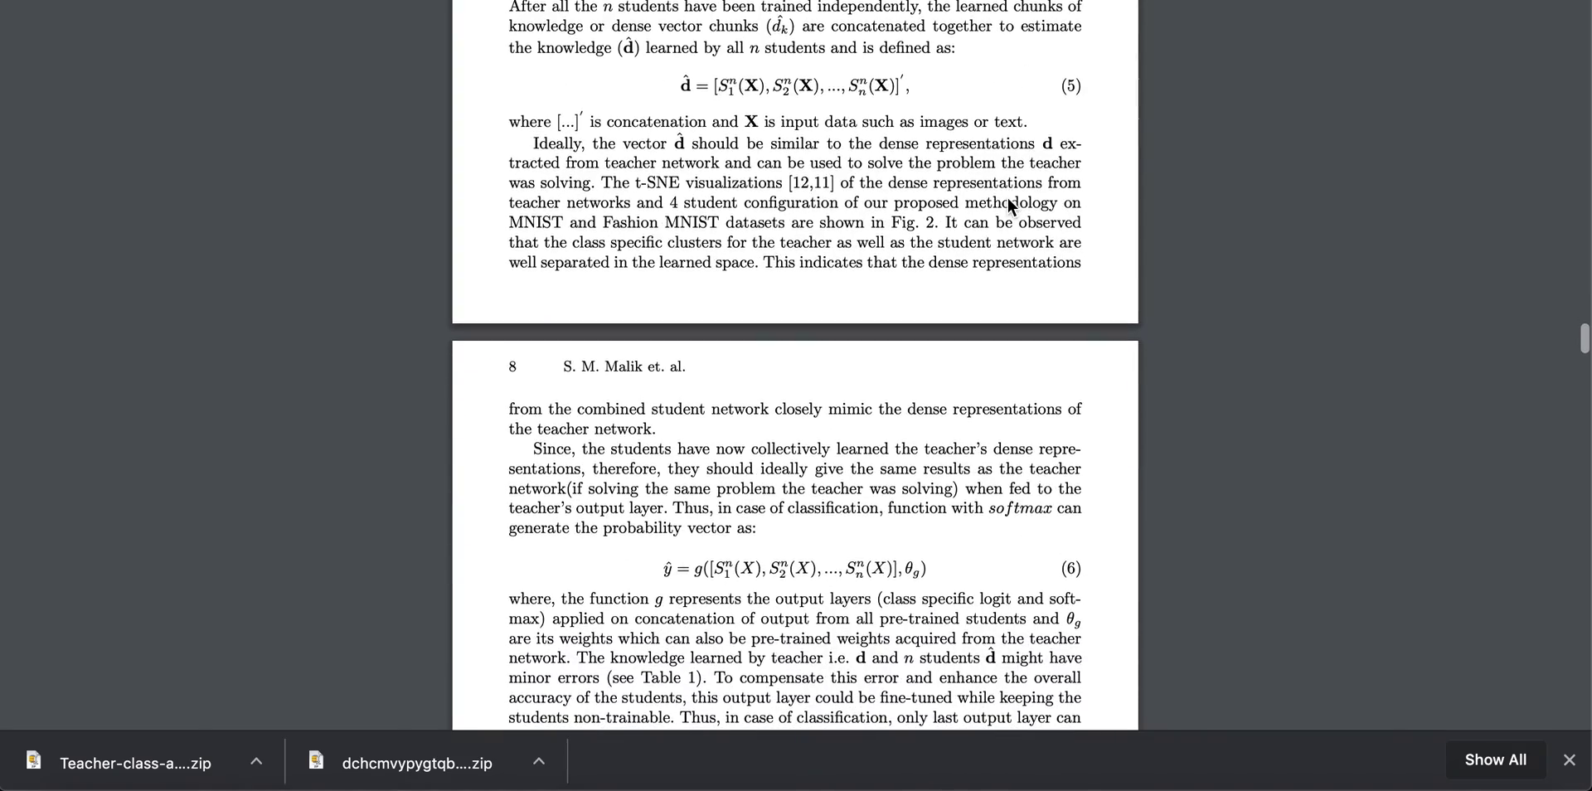
{"action": "scroll", "coordinate": [1008, 202], "scroll_direction": "down", "scroll_amount": 20}
{"action": "scroll", "coordinate": [1008, 198], "scroll_direction": "down", "scroll_amount": 15}
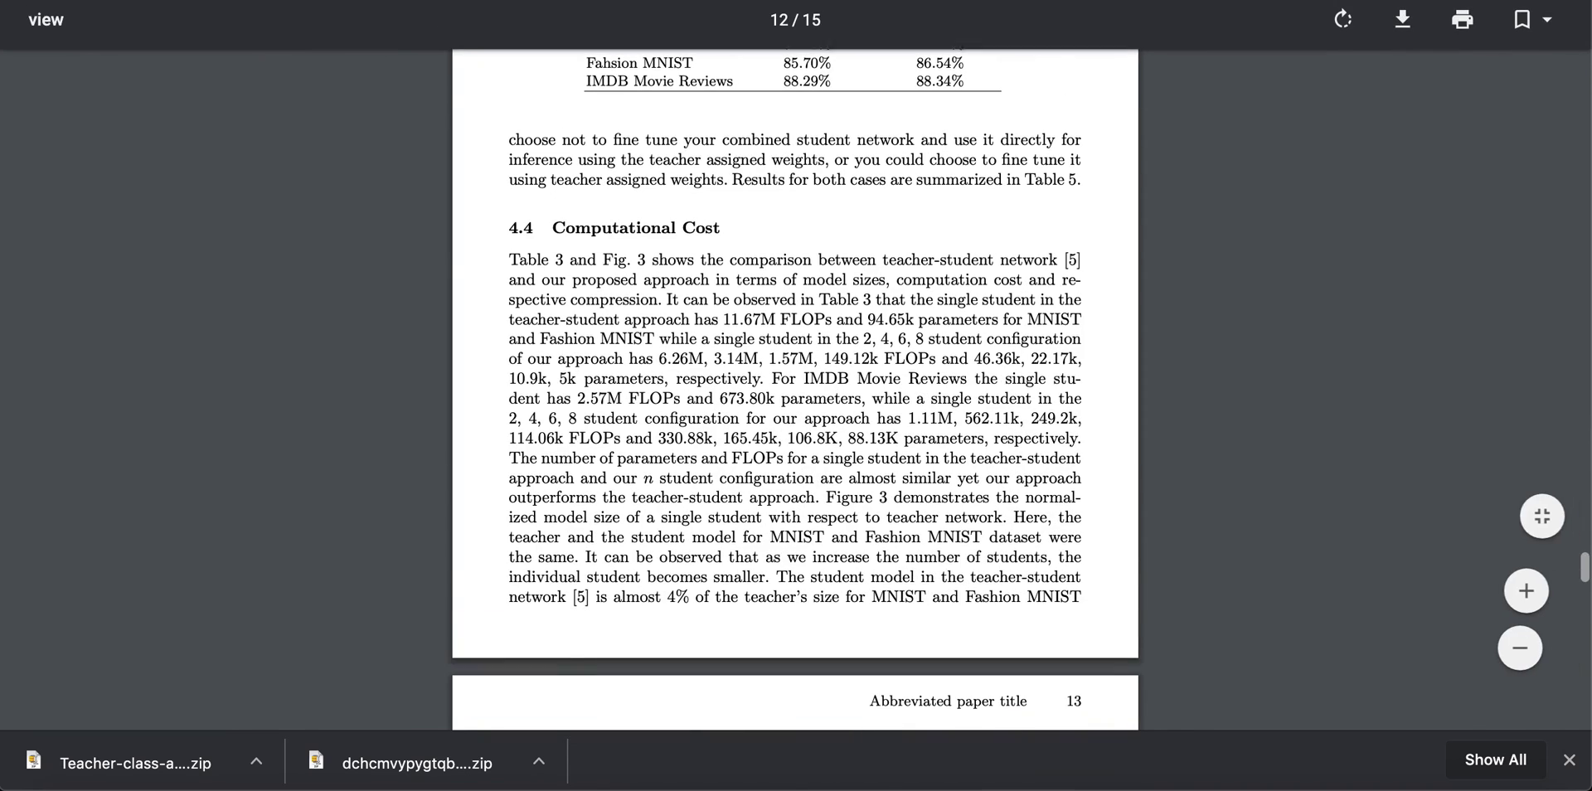
{"action": "key", "text": "ctrl+w"}
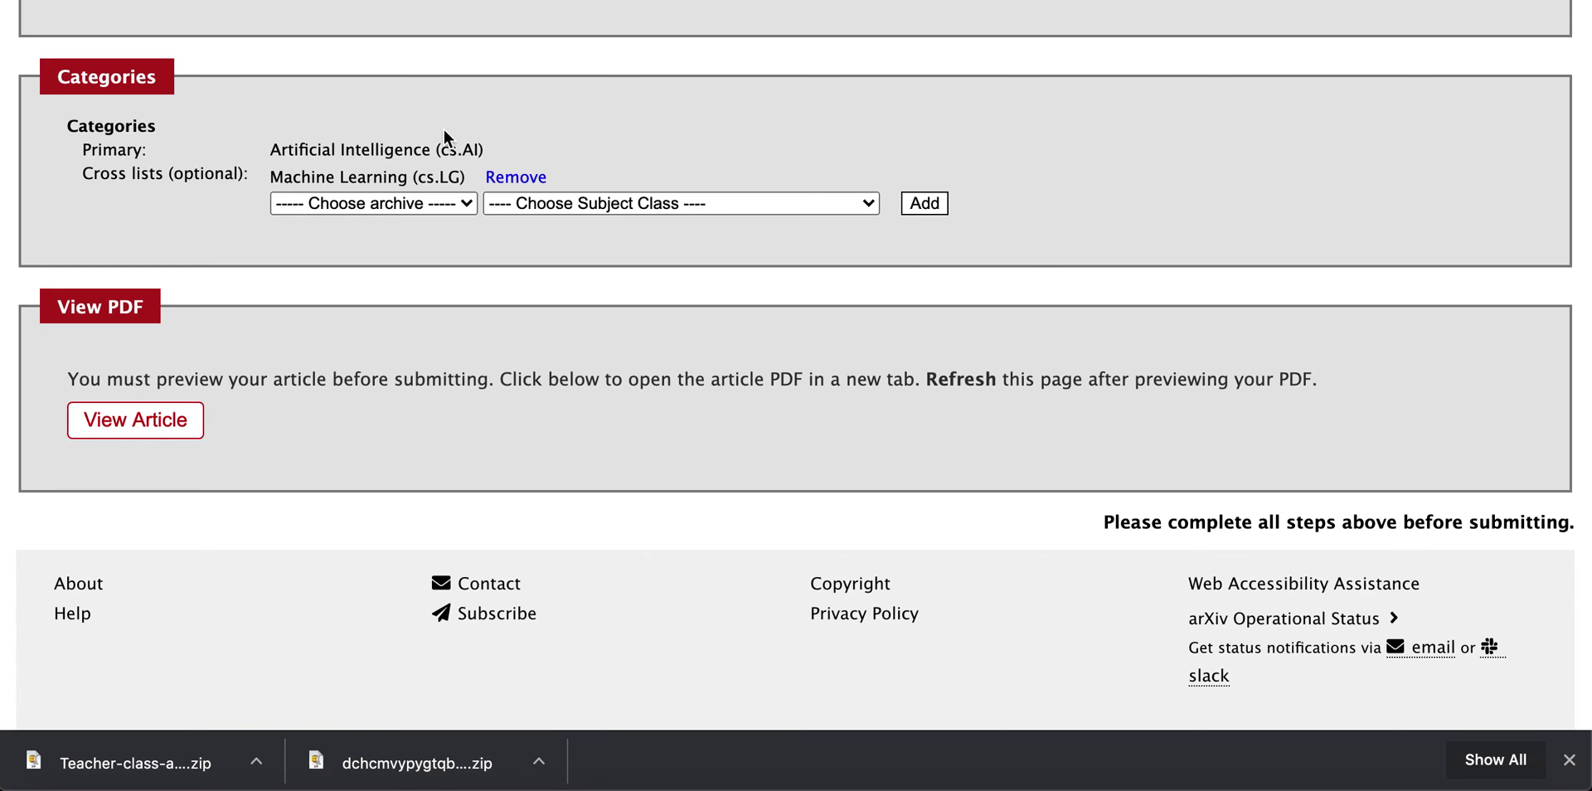
Reload the submission preview, allowing the form data to be resent, and try to submit the article.
{"action": "key", "text": "super+r"}
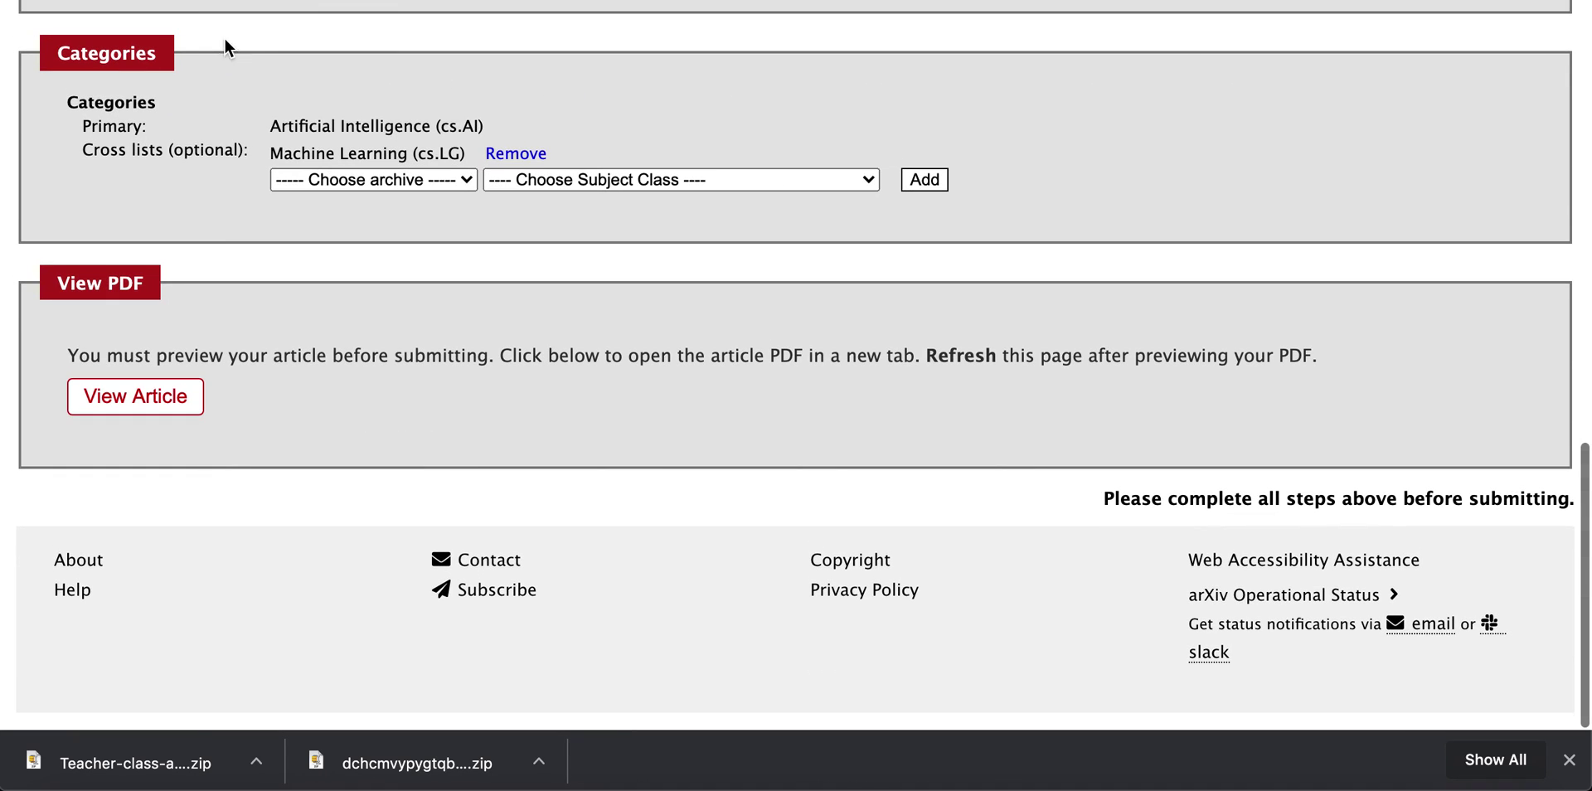
{"action": "key", "text": "super+r"}
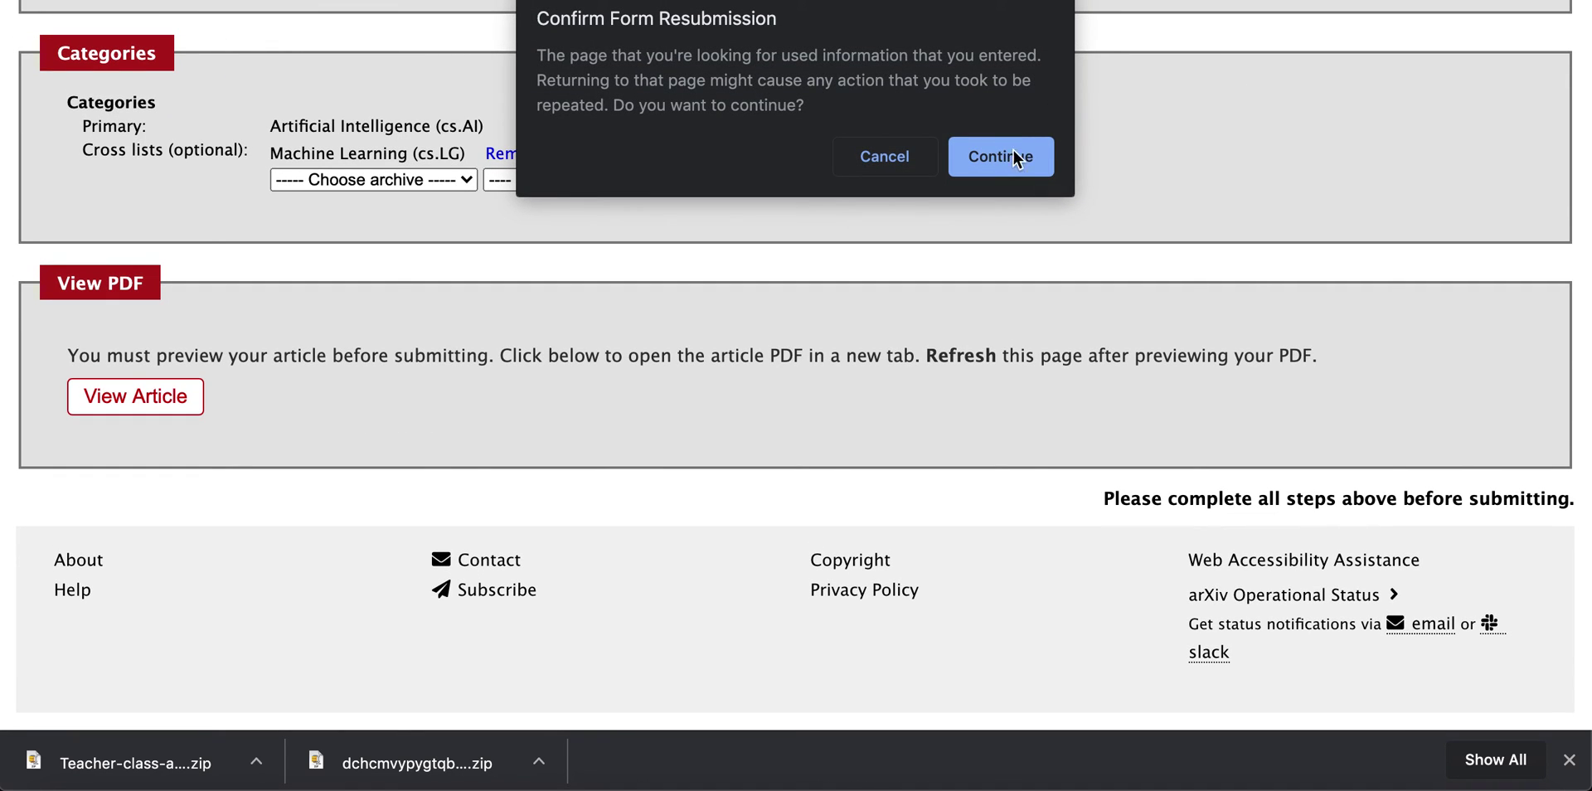
{"action": "left_click", "coordinate": [1005, 155]}
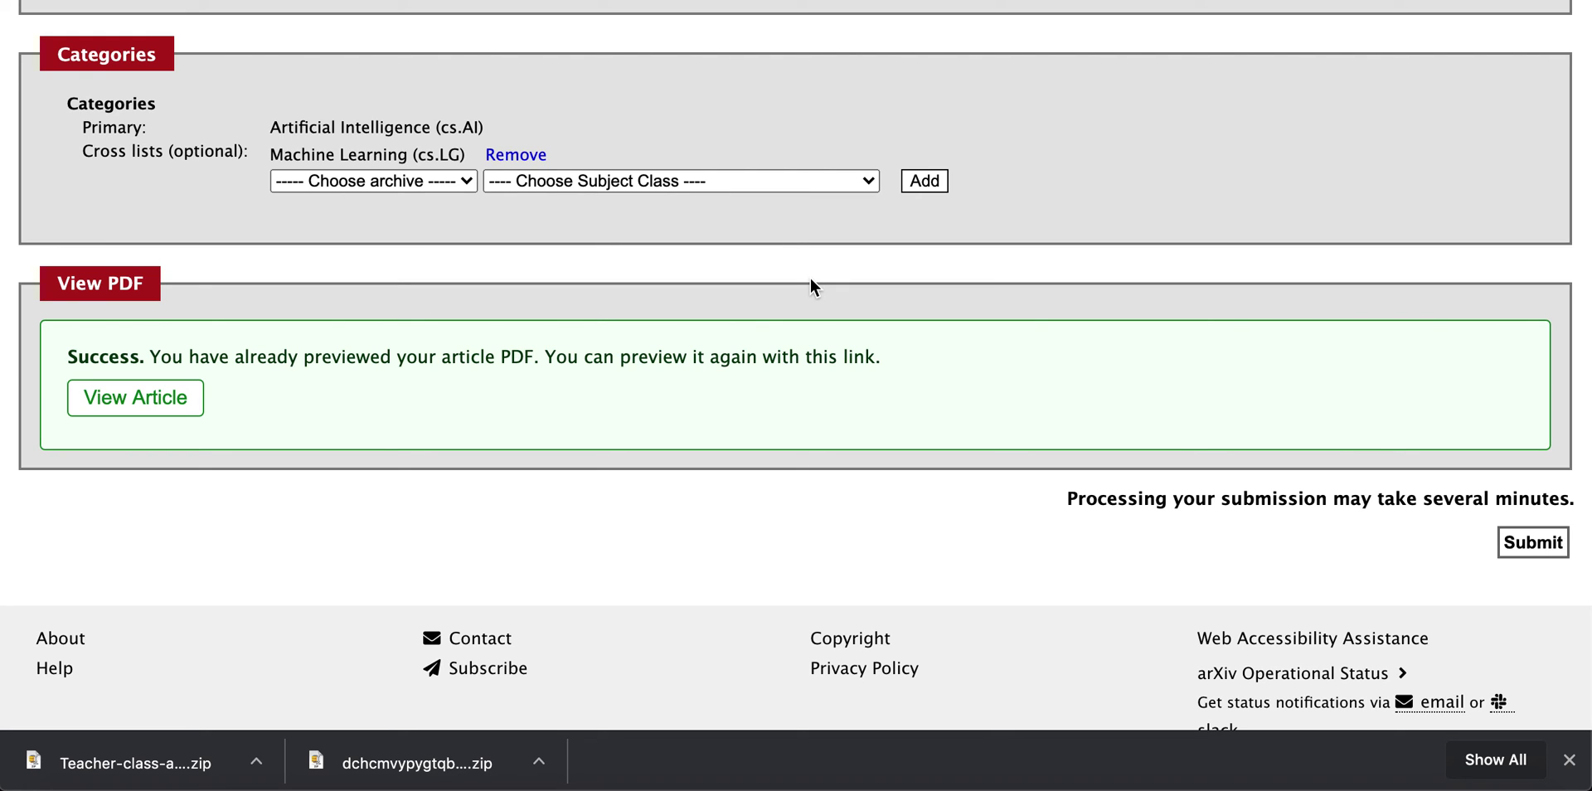
{"action": "scroll", "coordinate": [854, 609], "scroll_direction": "down", "scroll_amount": 2}
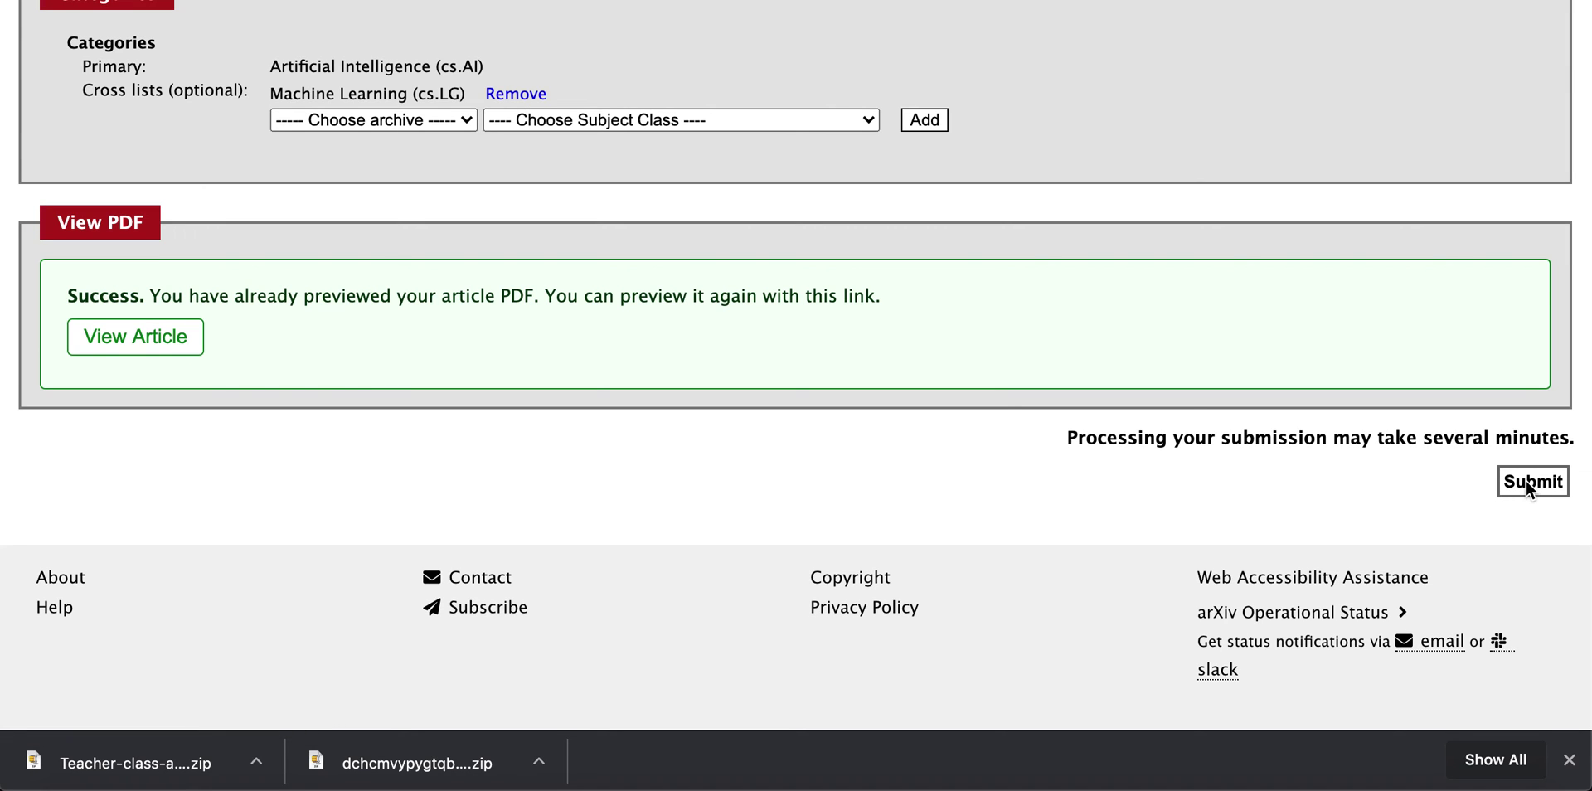
{"action": "left_click", "coordinate": [1526, 481]}
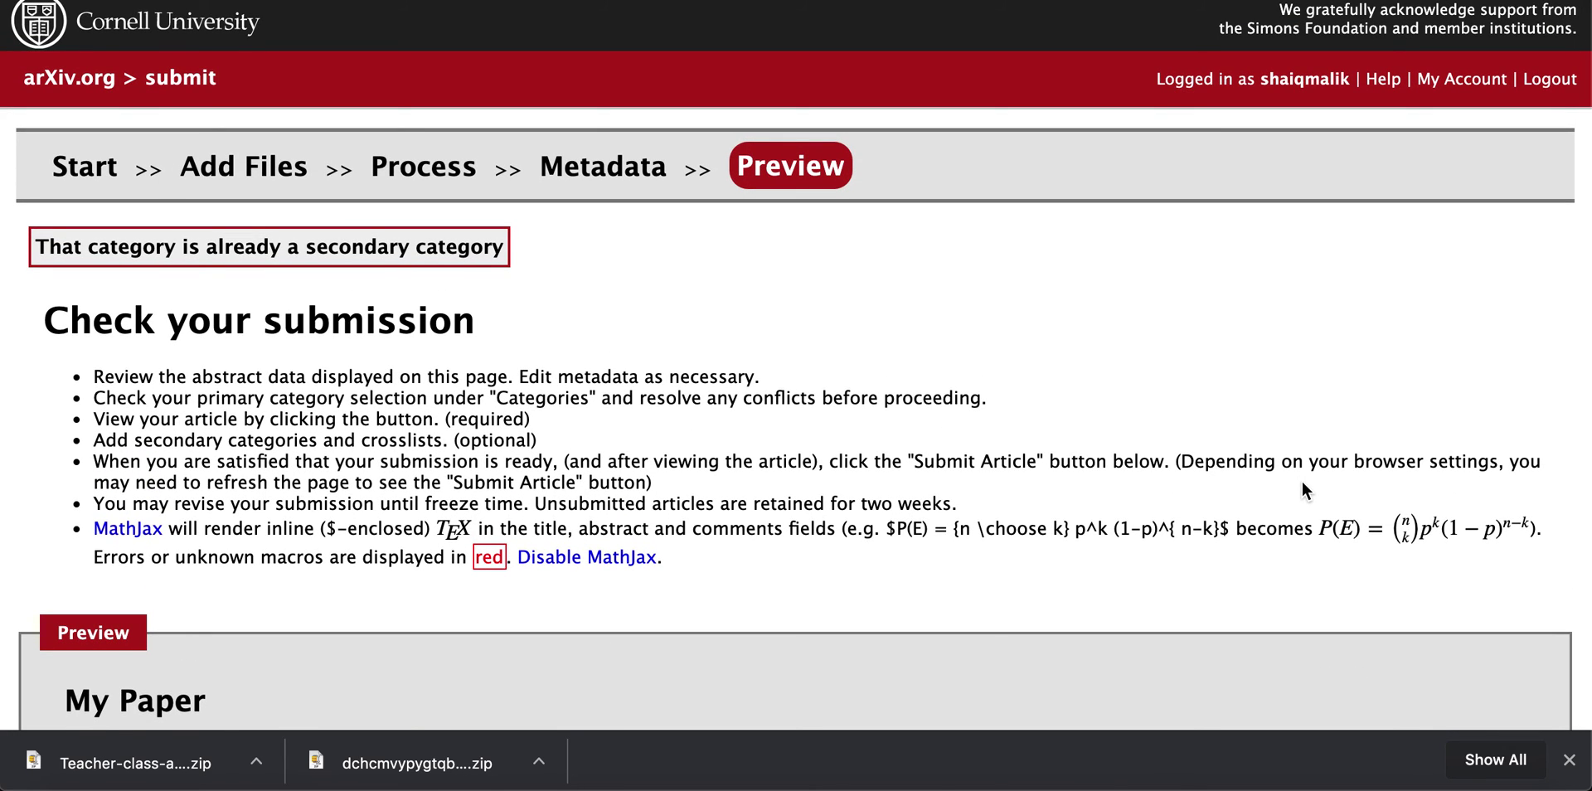